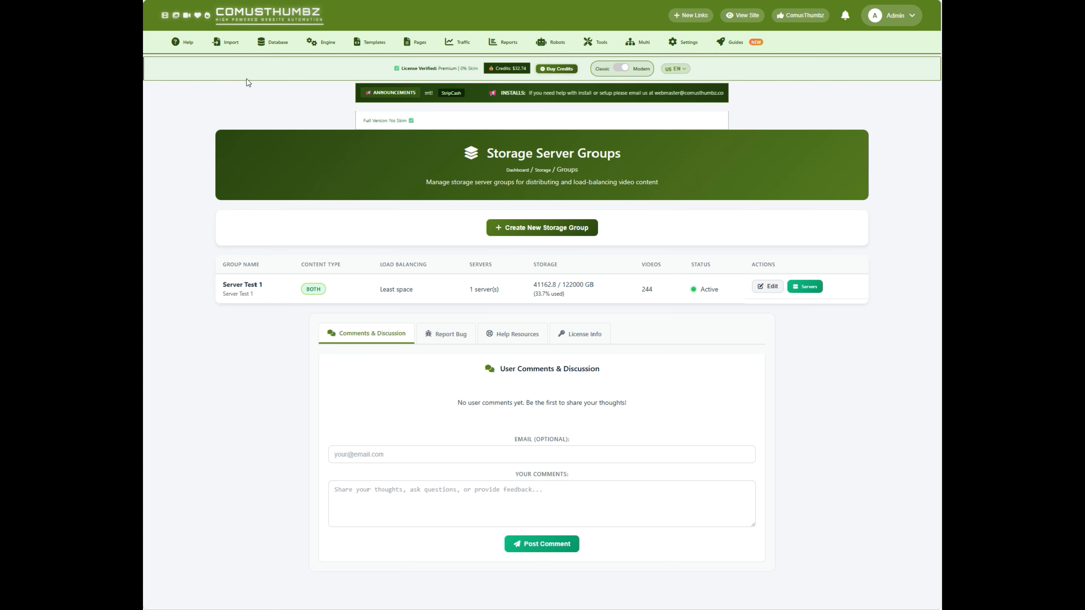
- Open the Conversion Servers page and review the last heartbeat and available actions in the server list
mouse_move(327, 41)
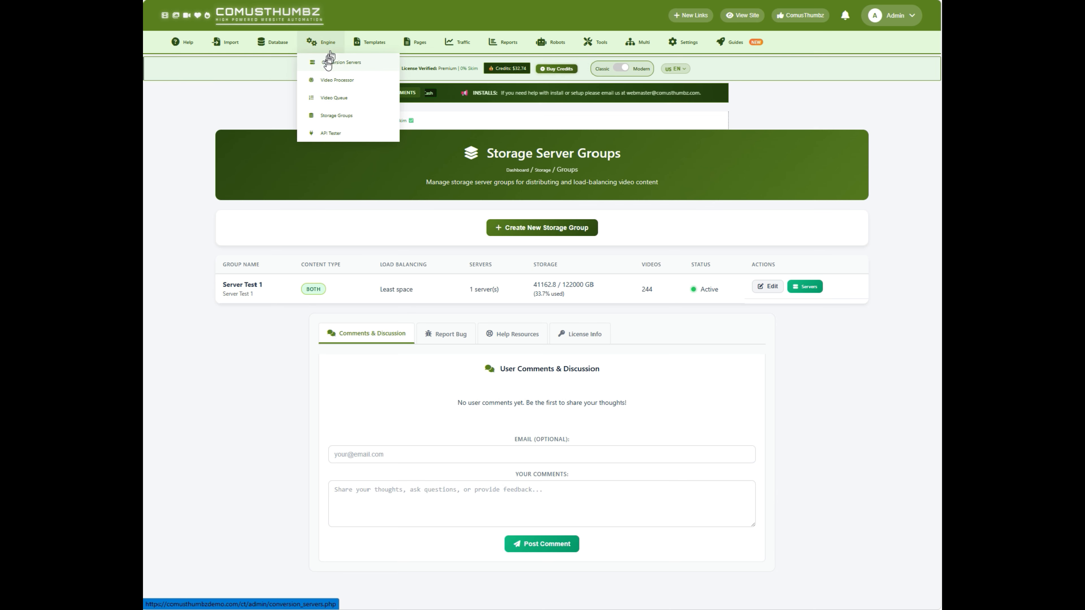
left_click(378, 64)
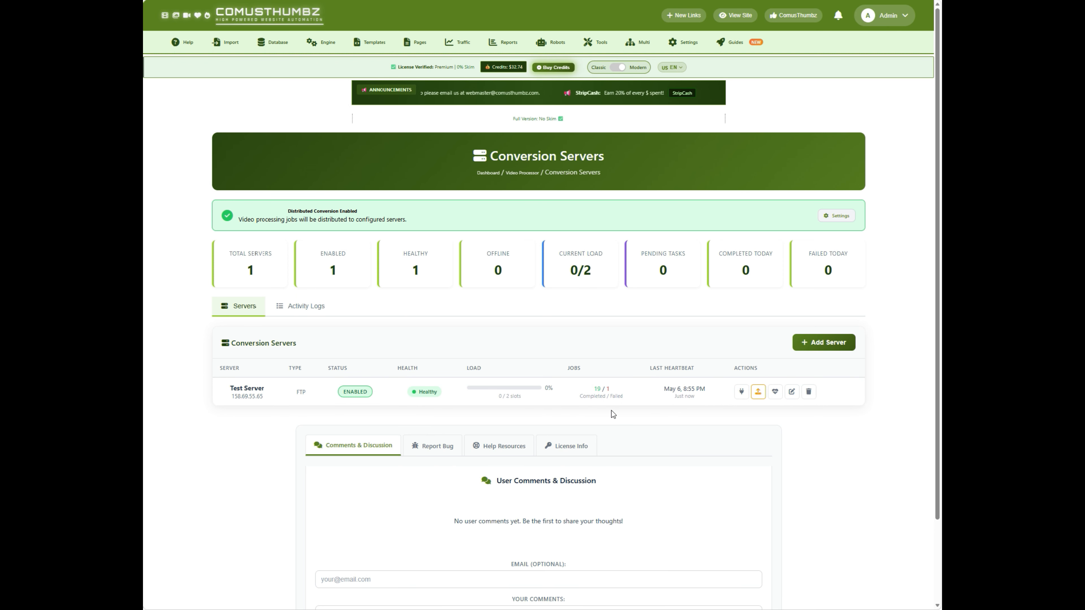
left_click_drag(648, 368, 699, 369)
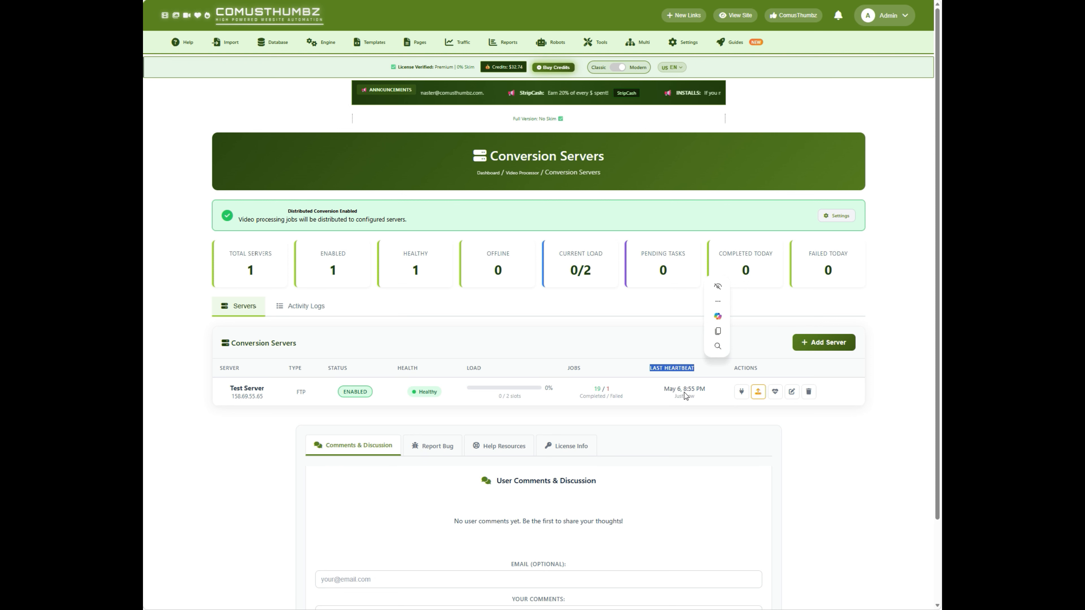
left_click(686, 404)
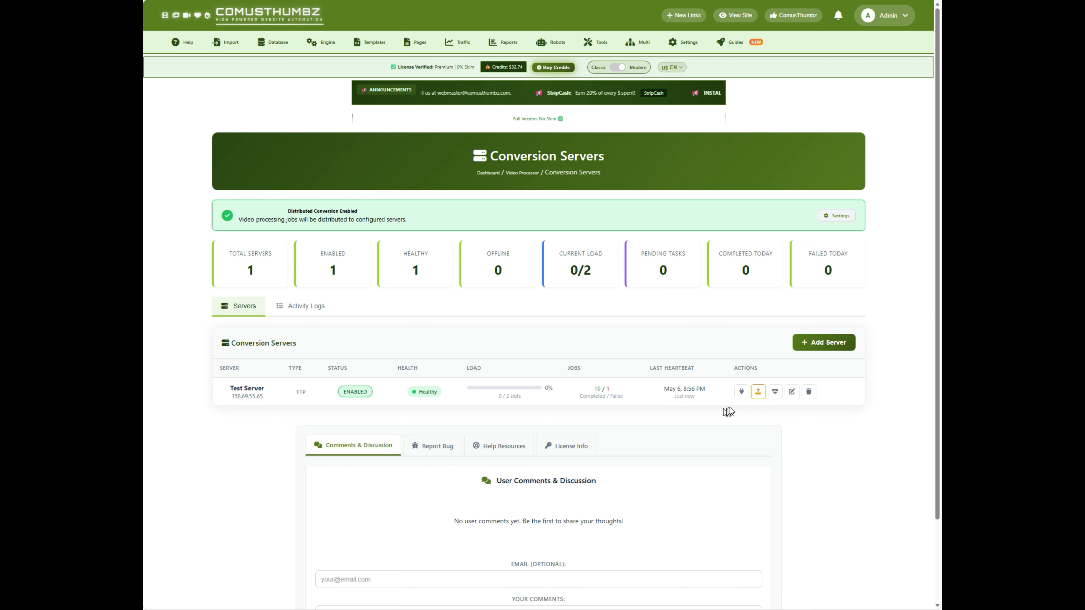
left_click_drag(732, 370, 764, 373)
left_click(739, 420)
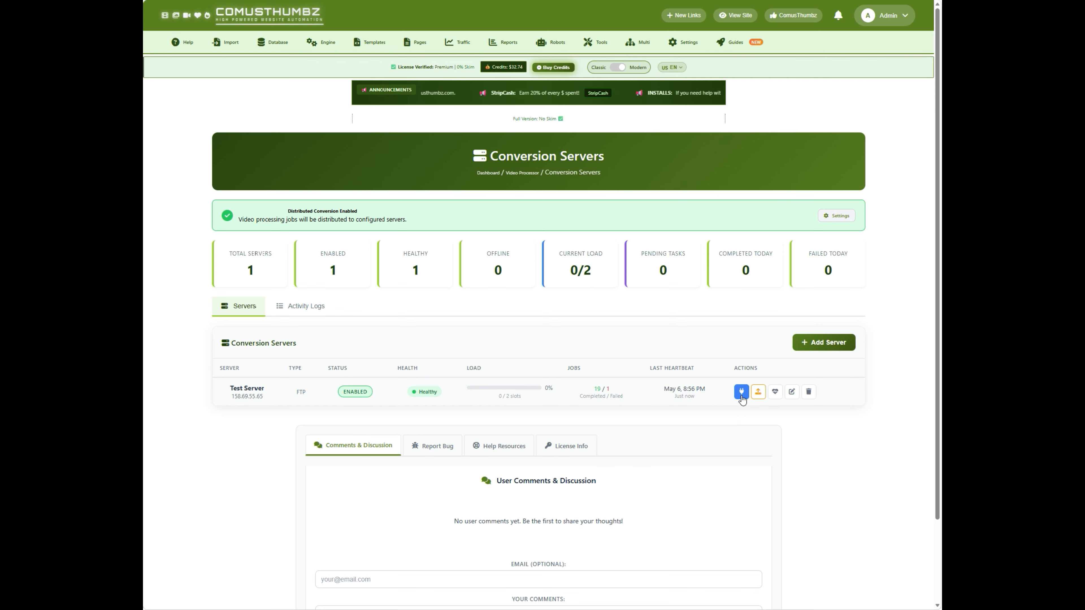
- Test the connection to Test Server and deploy the worker to it, closing the deployment dialog
left_click(741, 392)
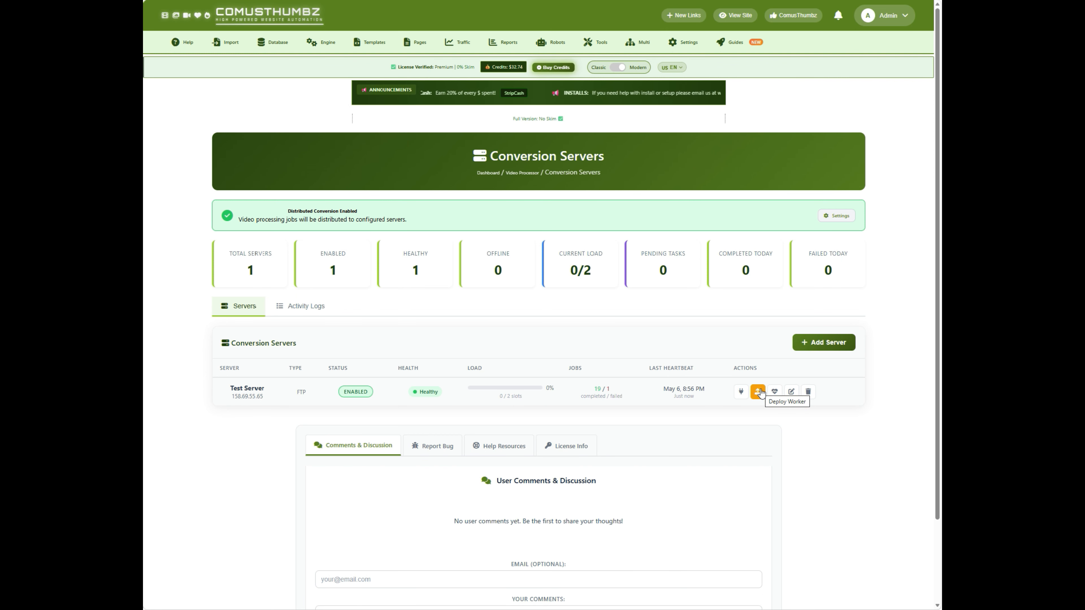
left_click(758, 393)
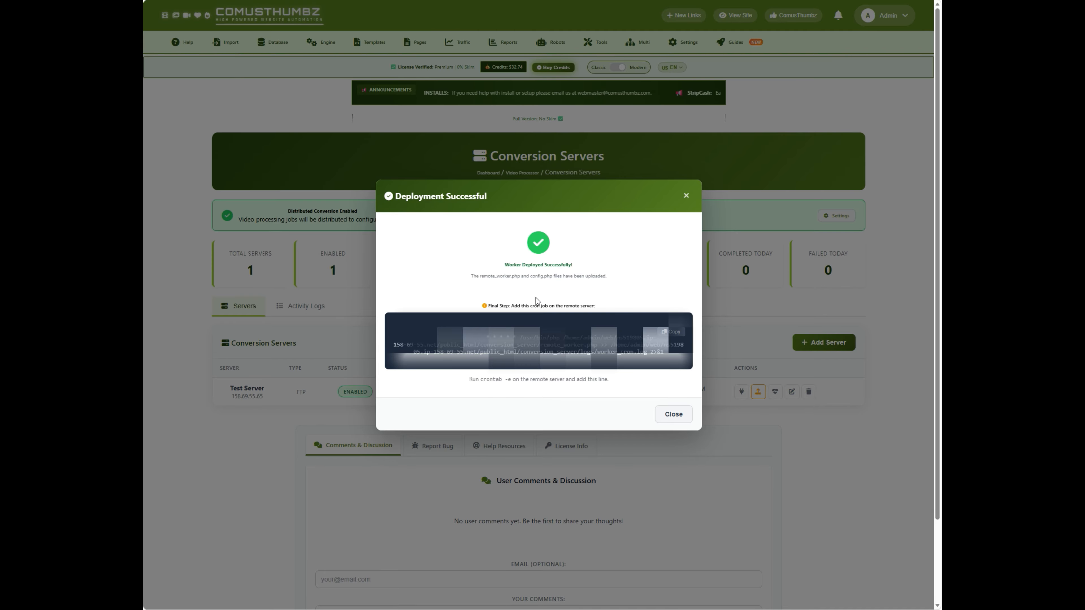
left_click(668, 411)
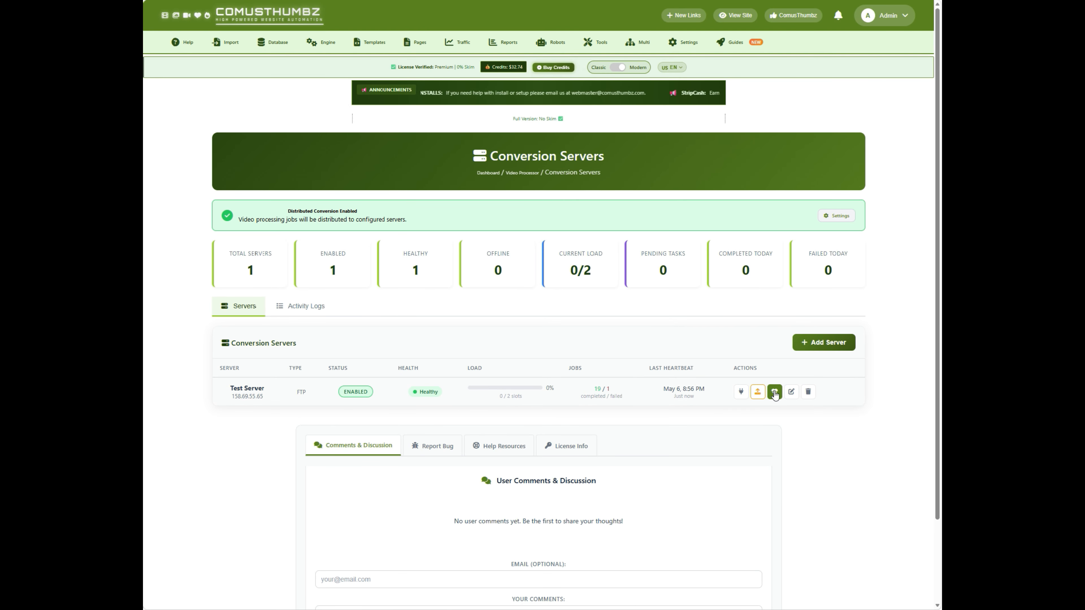
- Review the diagnostics and the editable settings of Test Server, leaving both without saving changes
left_click(774, 392)
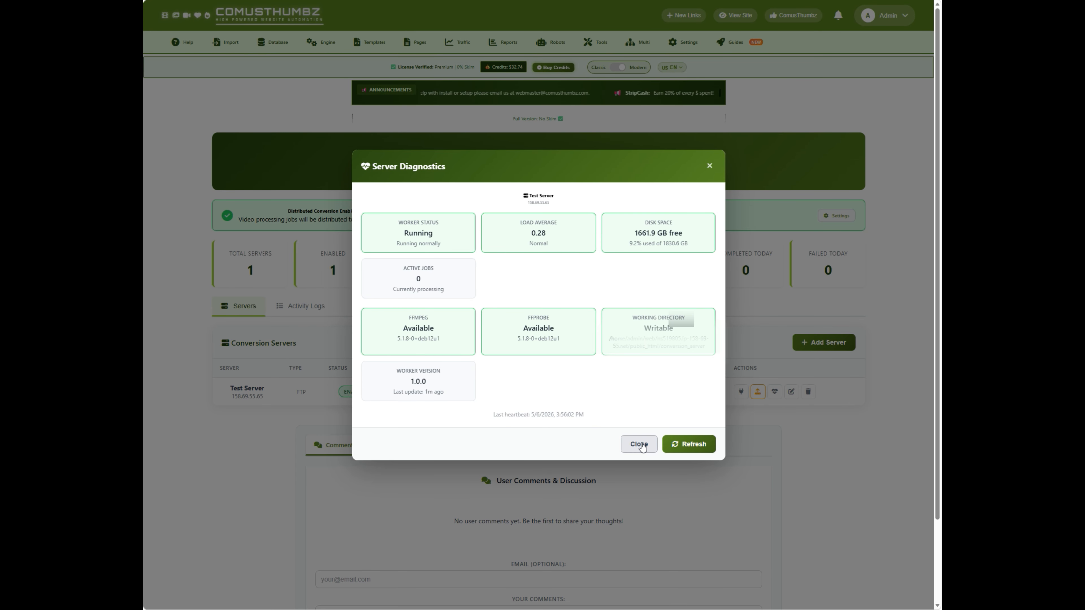
left_click(639, 445)
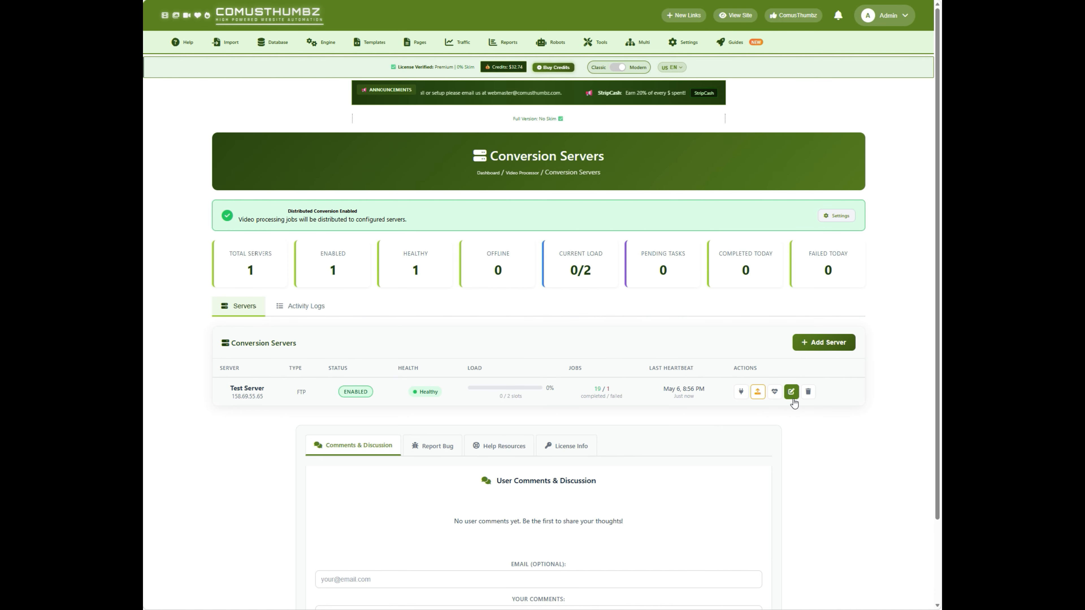
left_click(791, 392)
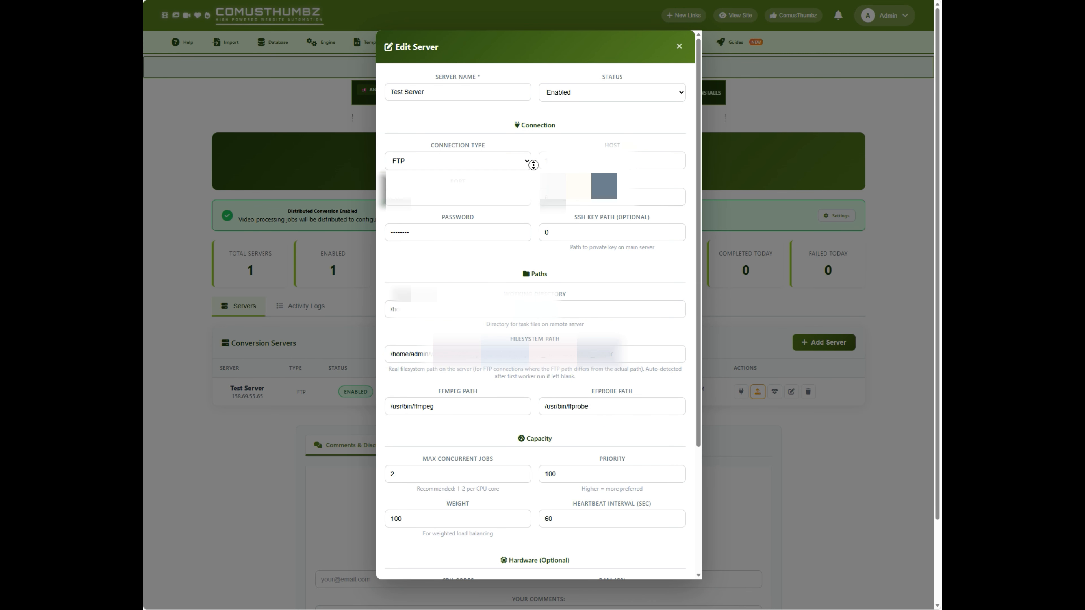
scroll(533, 165, "down", 4)
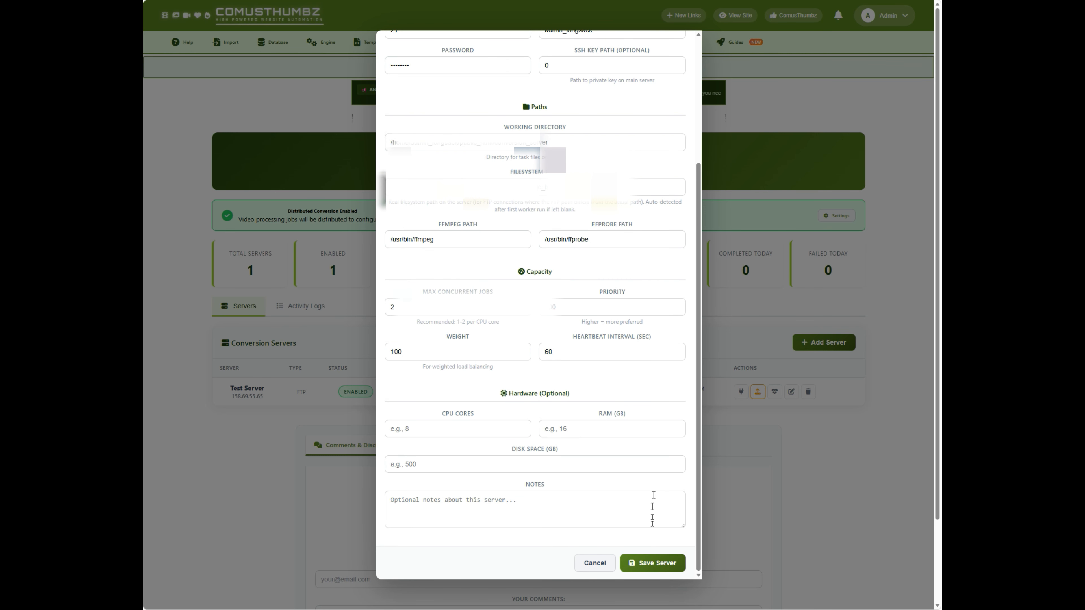
left_click(611, 563)
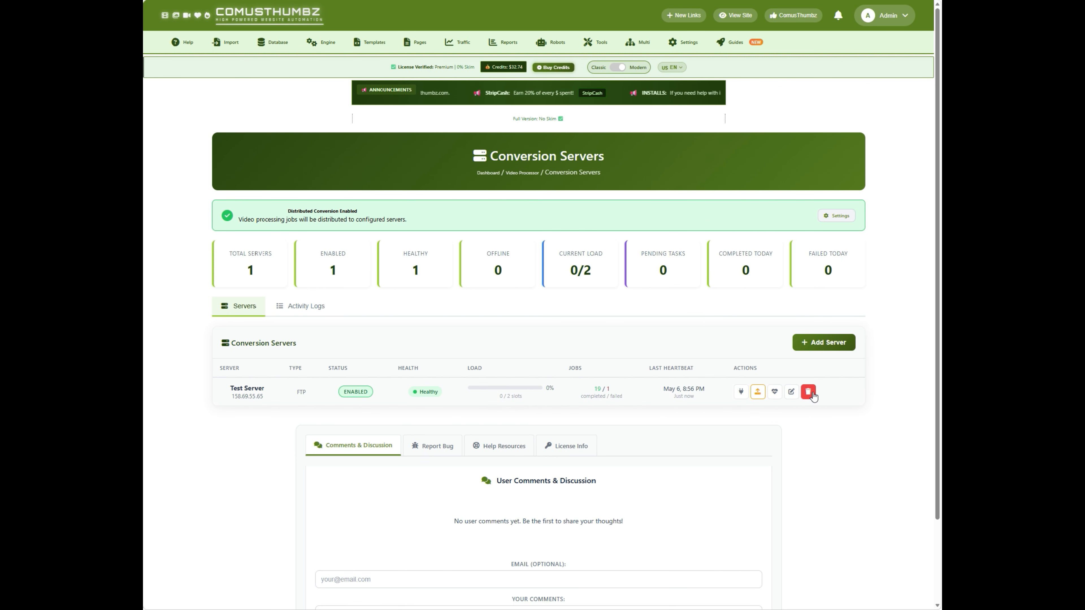
- Open the form for adding a conversion server and review its fields and status options
left_click(823, 343)
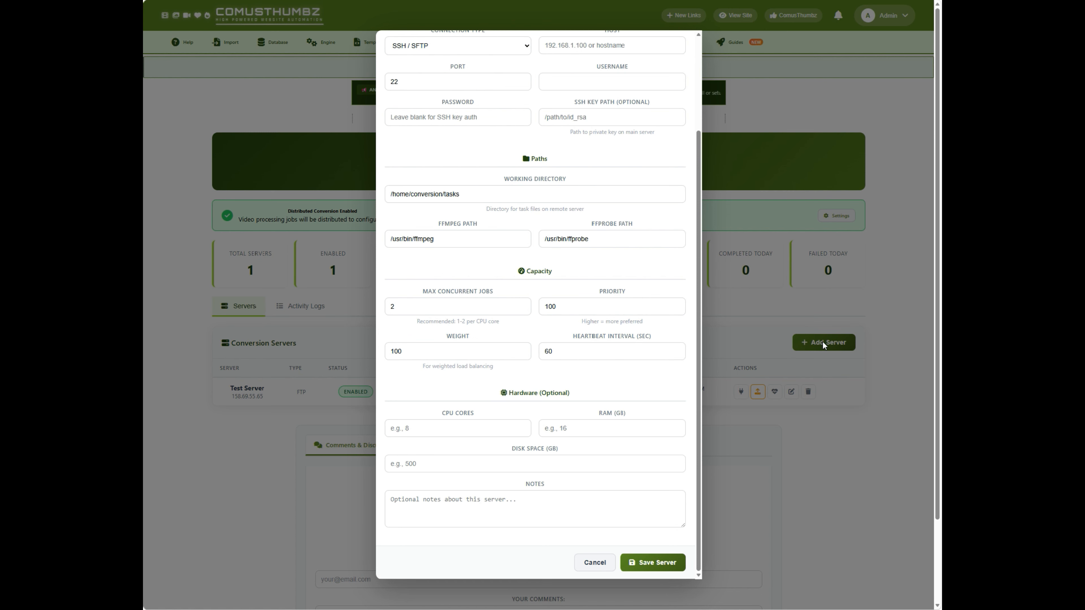
middle_click(538, 142)
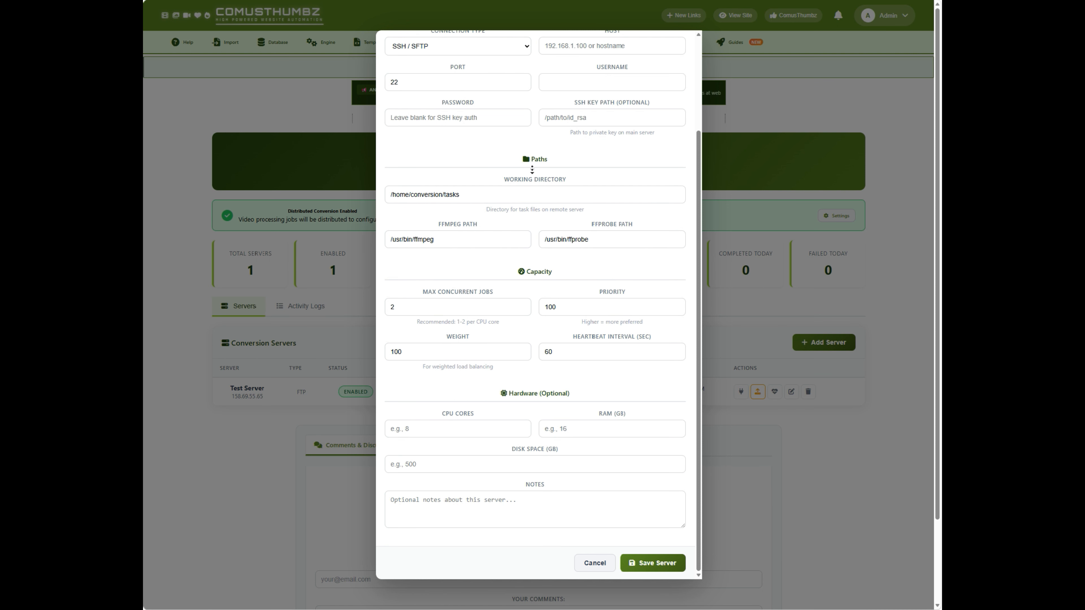
middle_click(527, 191)
scroll(523, 190, "down", 3)
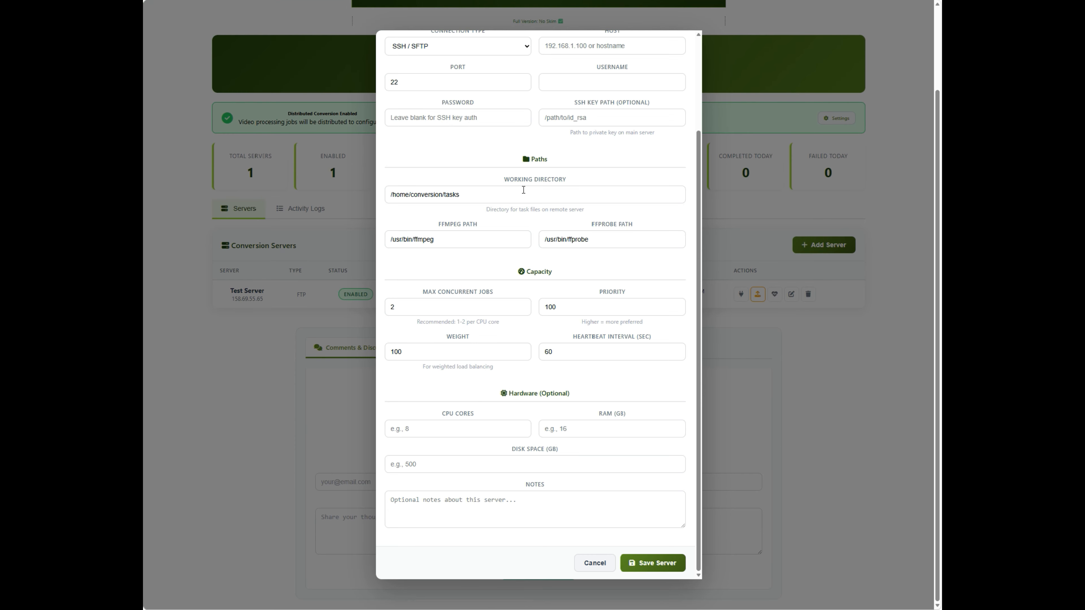
scroll(523, 190, "up", 3)
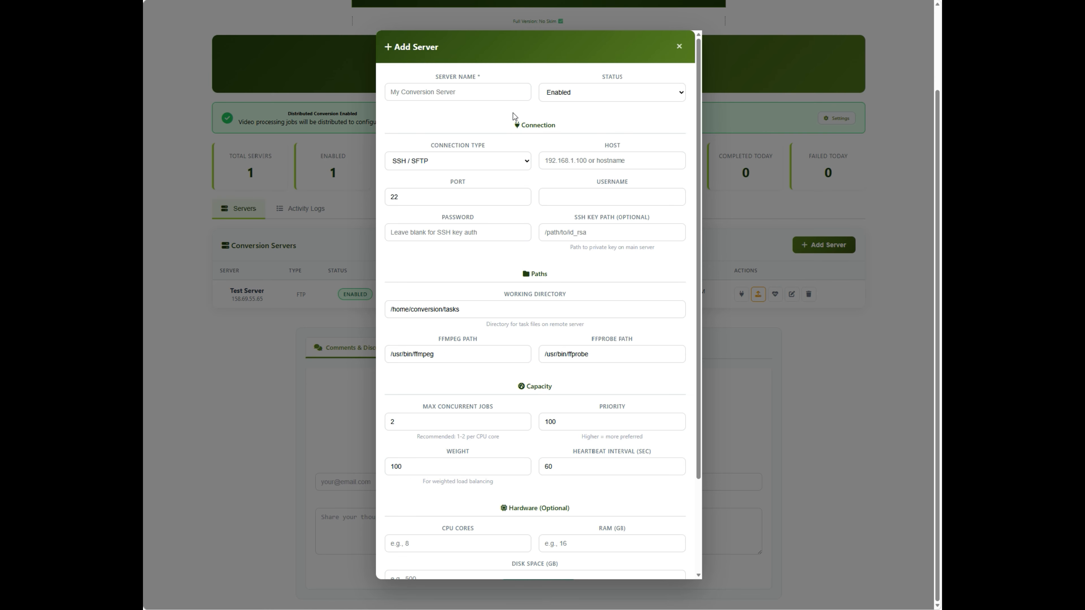
left_click(574, 96)
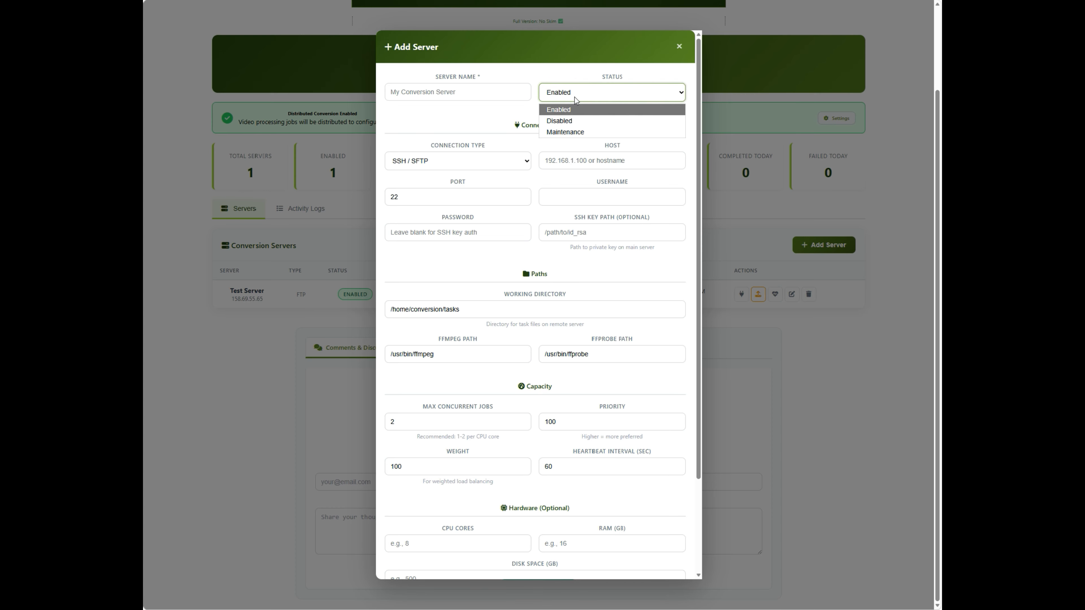
left_click(574, 96)
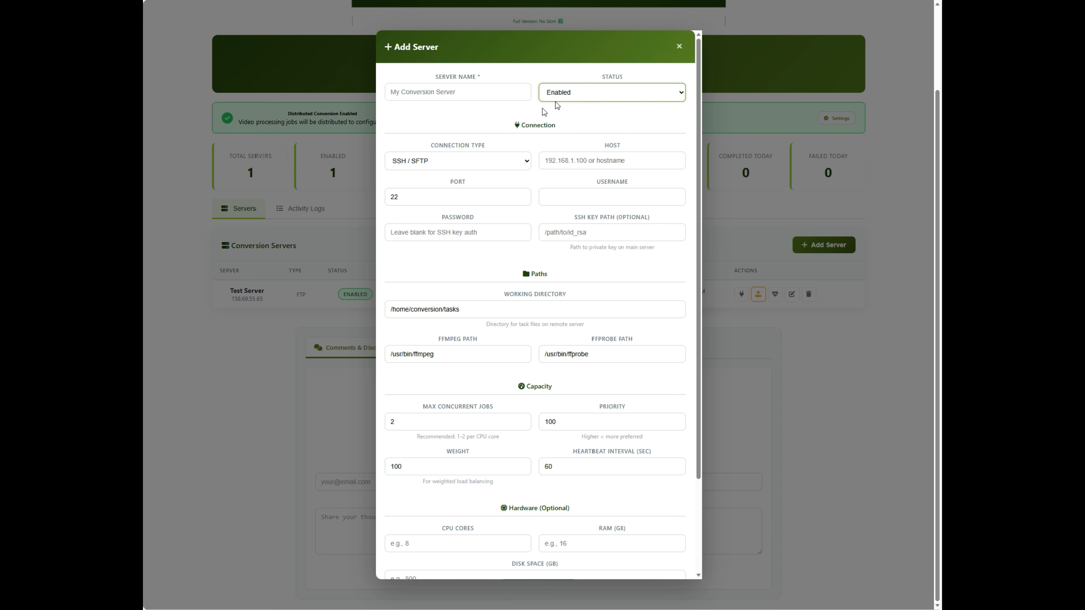
- Review the available connection types and switch the new server's connection type to FTP to examine its fields
left_click(499, 164)
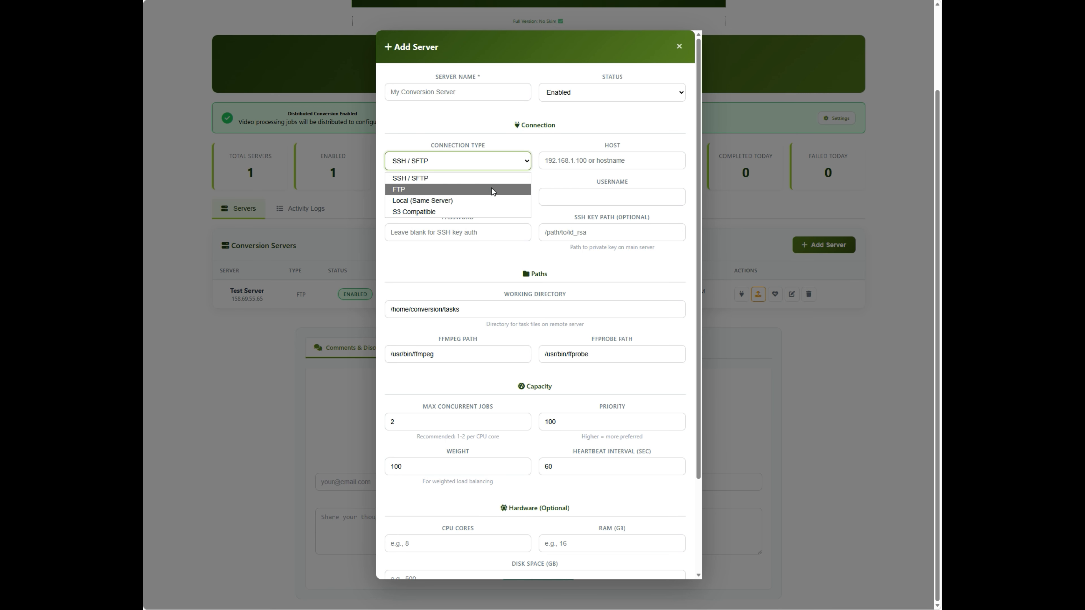
left_click(549, 149)
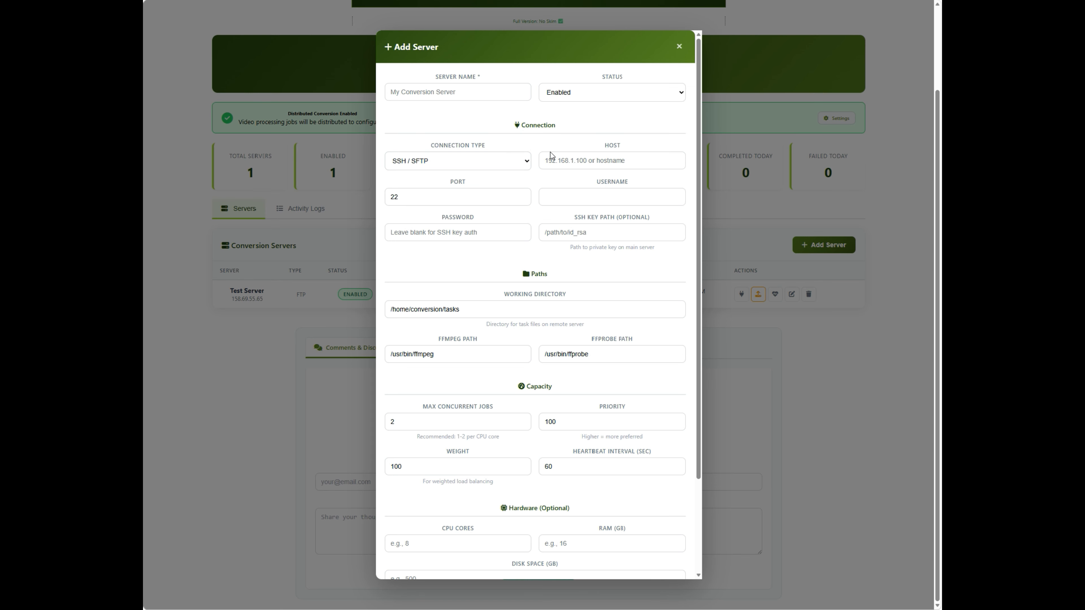
left_click(564, 154)
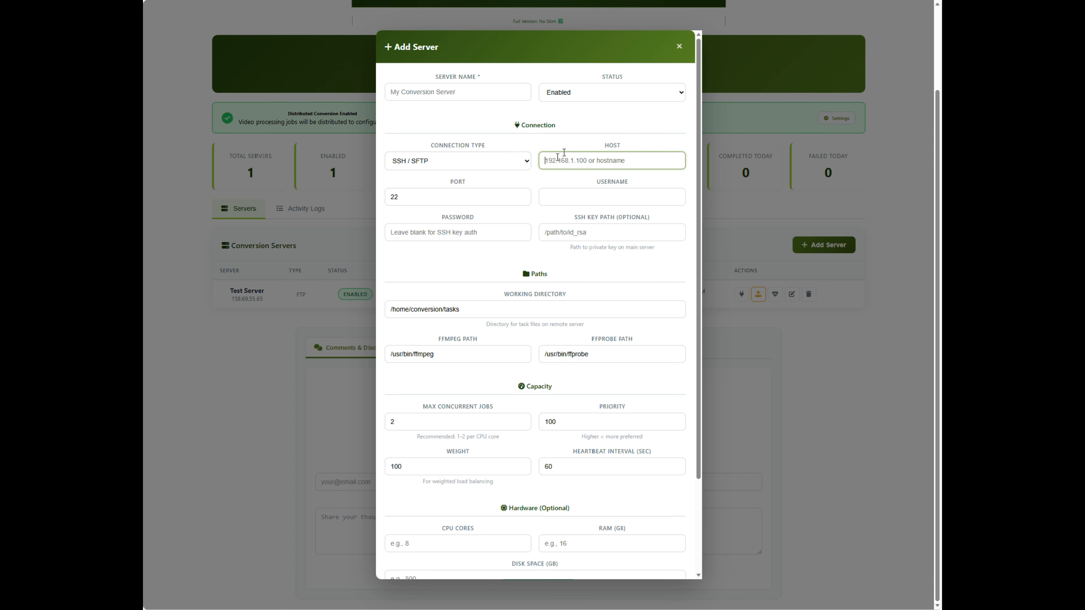
left_click(583, 136)
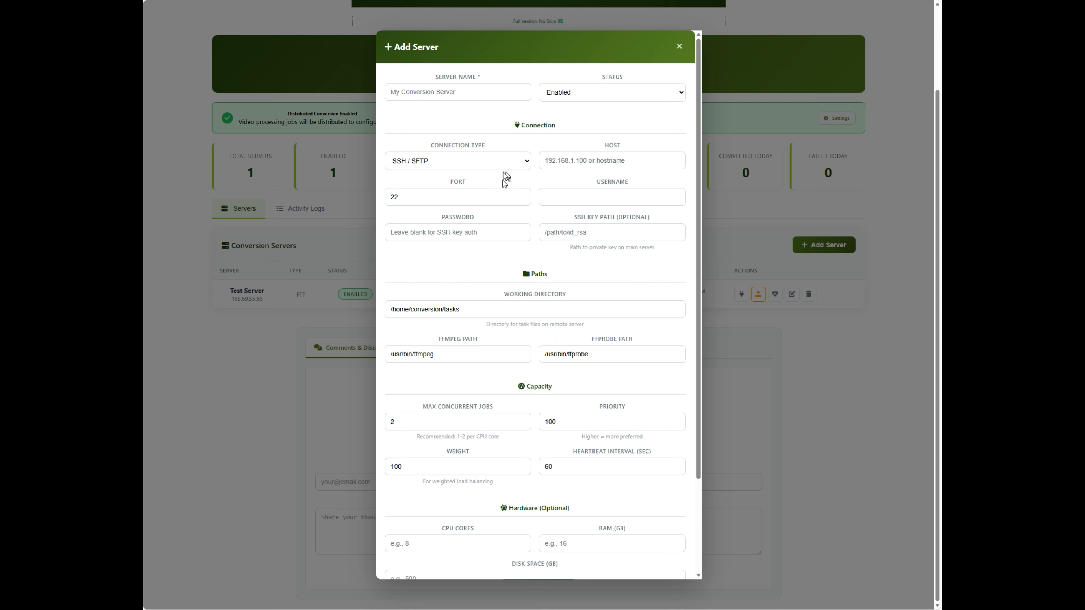
left_click(501, 165)
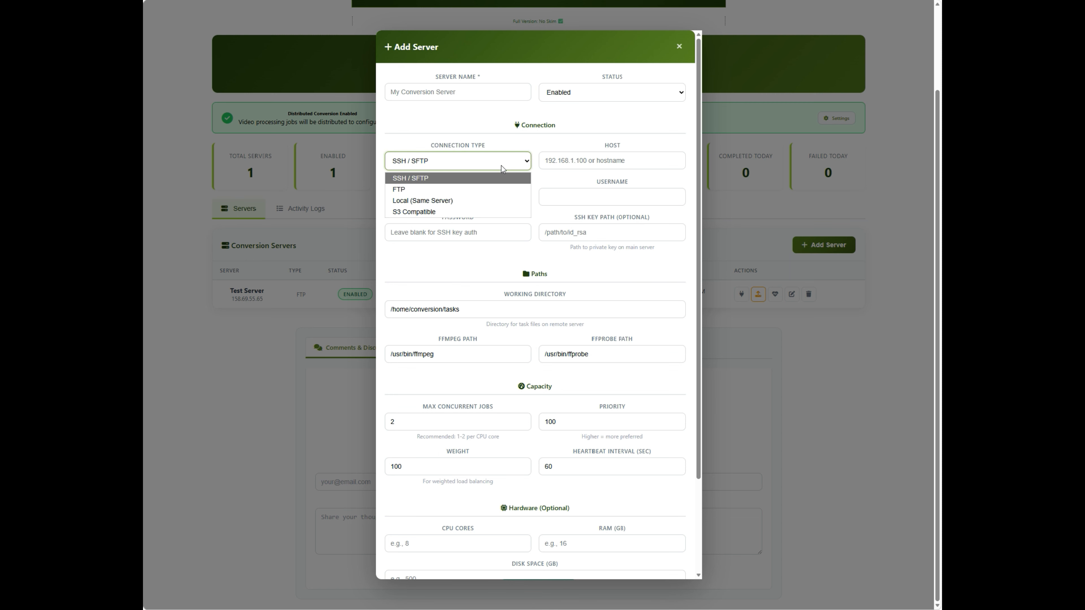
left_click(498, 191)
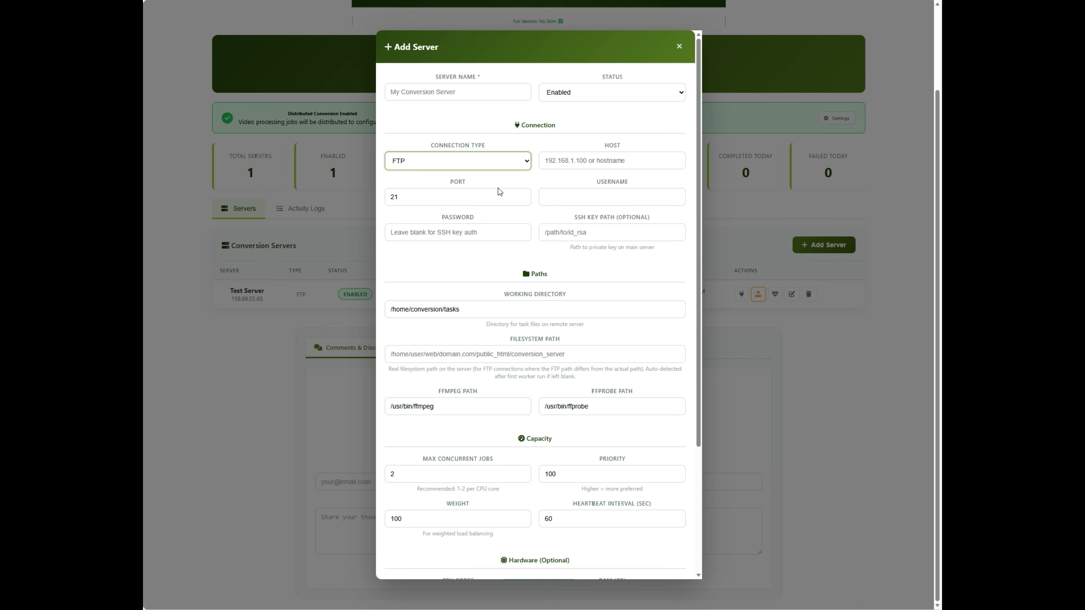
- Examine the new server's fields with connection type Local (Same Server) and with S3 Compatible
left_click(483, 163)
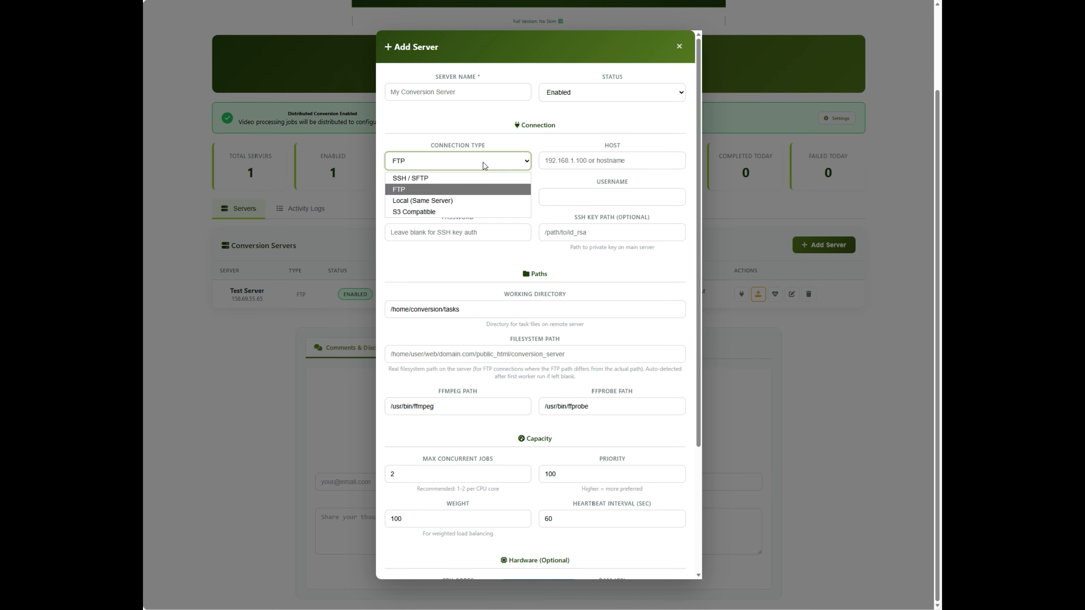
left_click(475, 202)
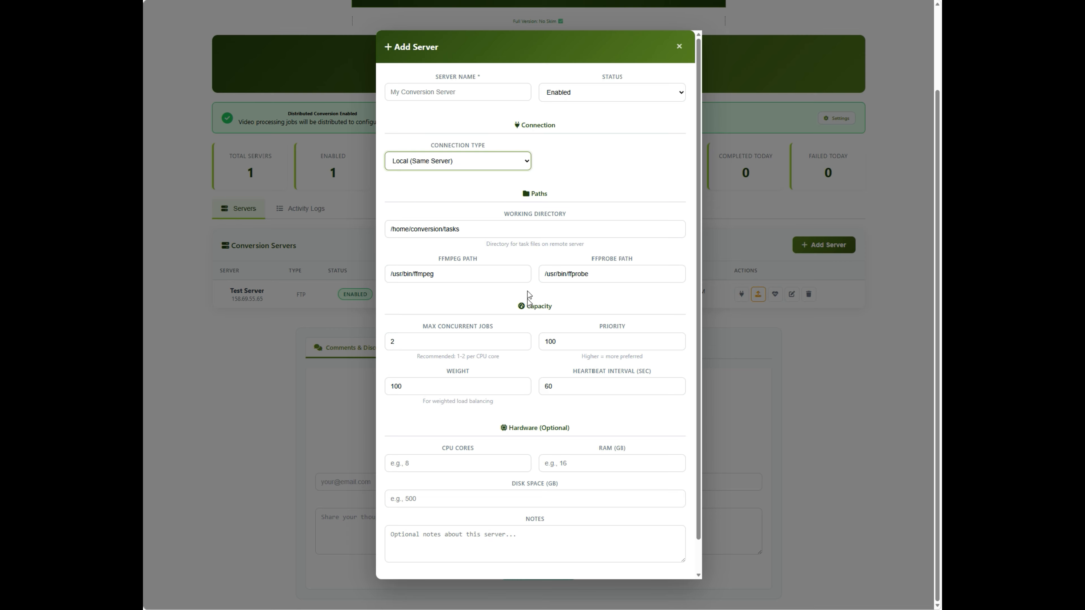
left_click(463, 161)
left_click(457, 217)
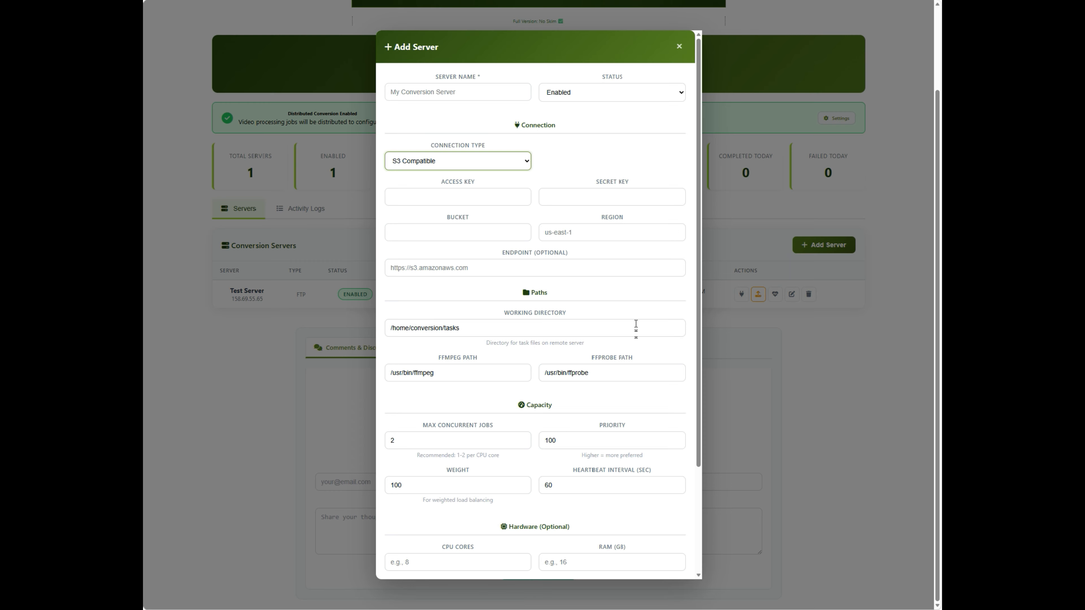
- Compare the SSH / SFTP connection fields with those of S3 Compatible, ending on S3 Compatible
left_click(445, 164)
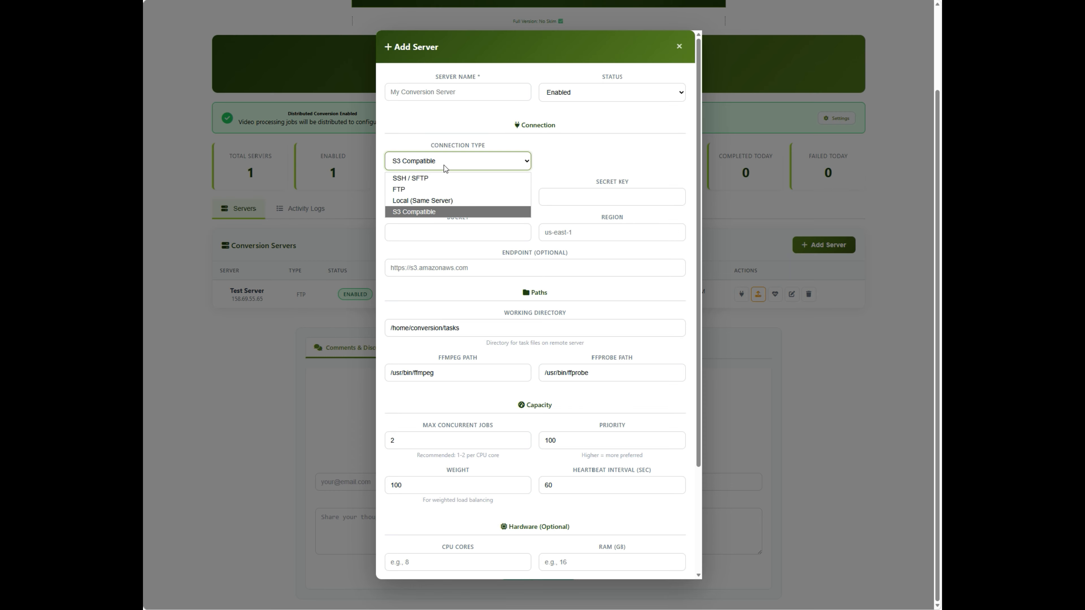
left_click(442, 175)
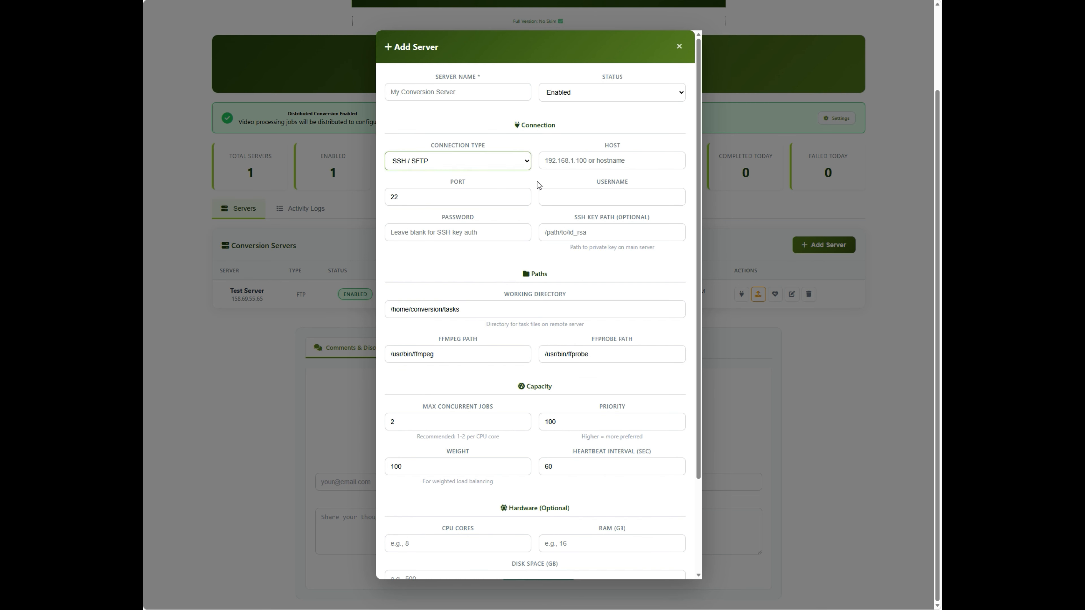
left_click(508, 163)
left_click(478, 213)
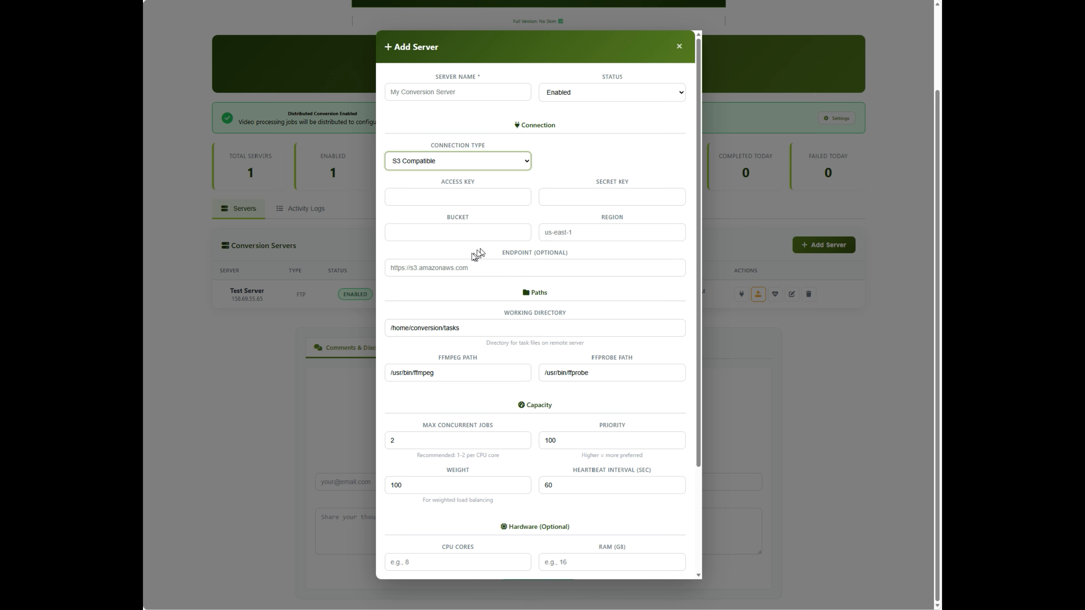
- Switch the connection type to Local (Same Server) and back to SSH / SFTP, and review the type options once more
left_click(477, 161)
left_click(477, 202)
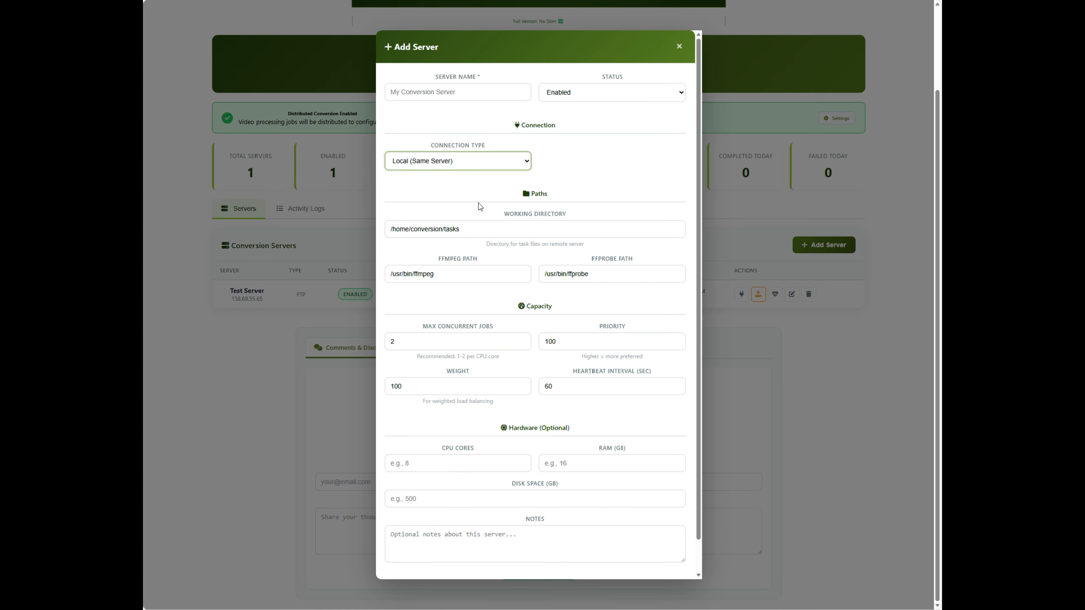
left_click(484, 195)
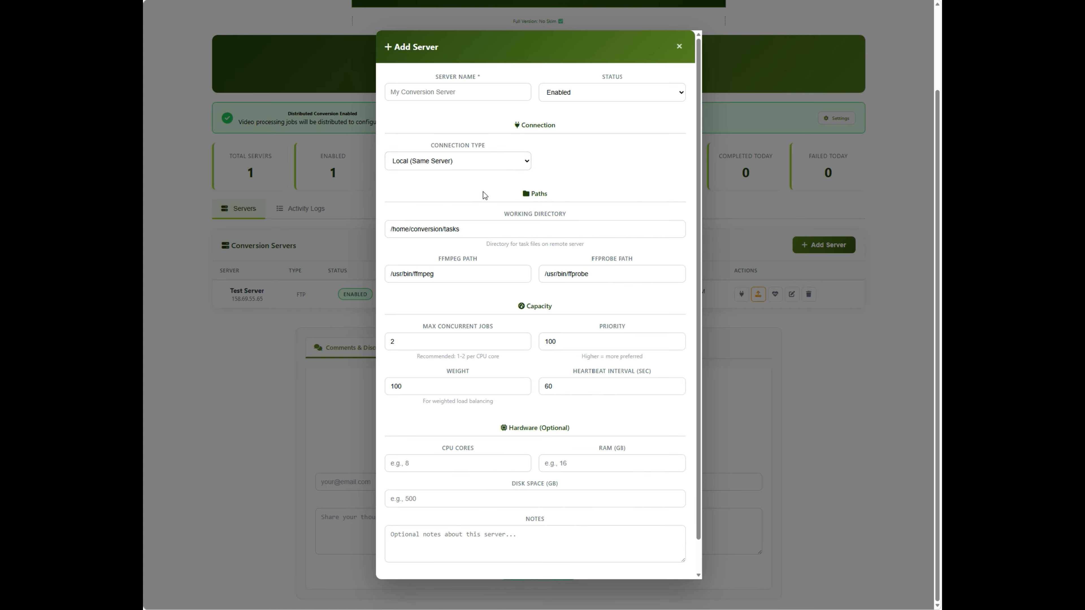
left_click(495, 162)
left_click(492, 178)
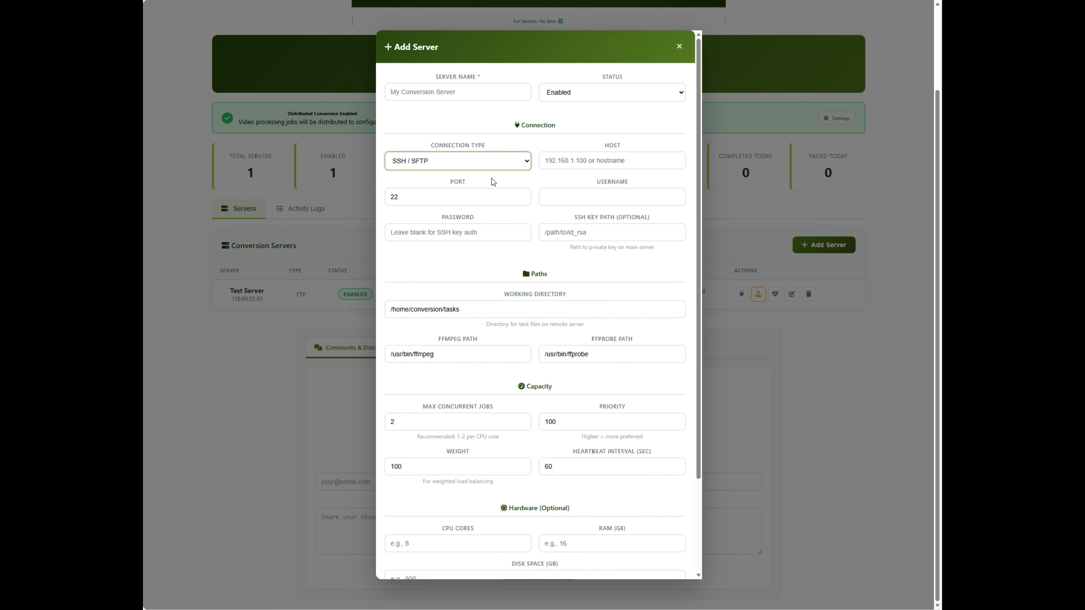
left_click(551, 182)
left_click(496, 166)
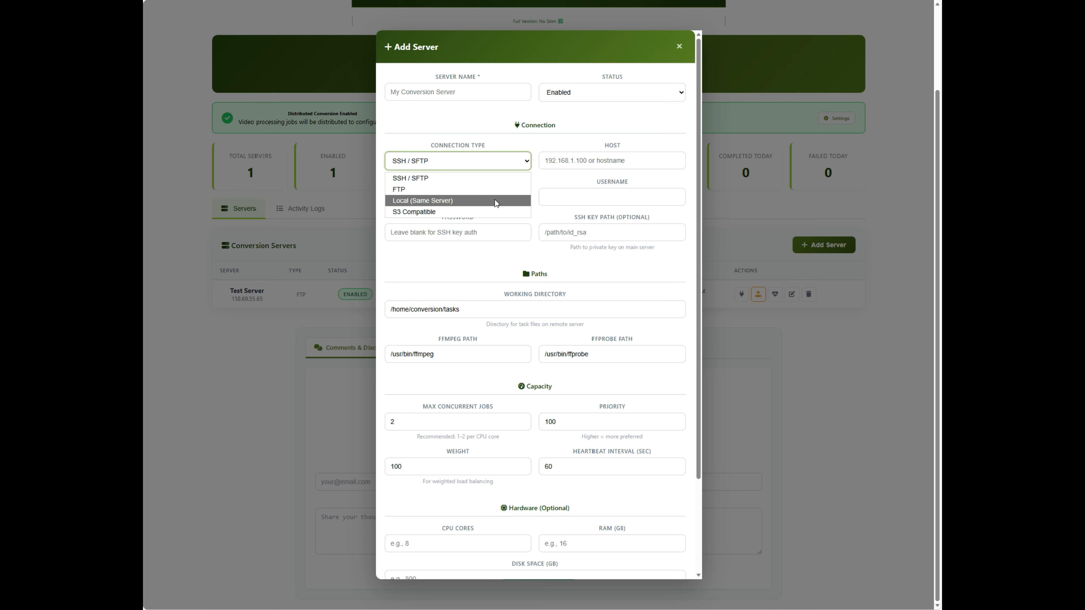
left_click(493, 259)
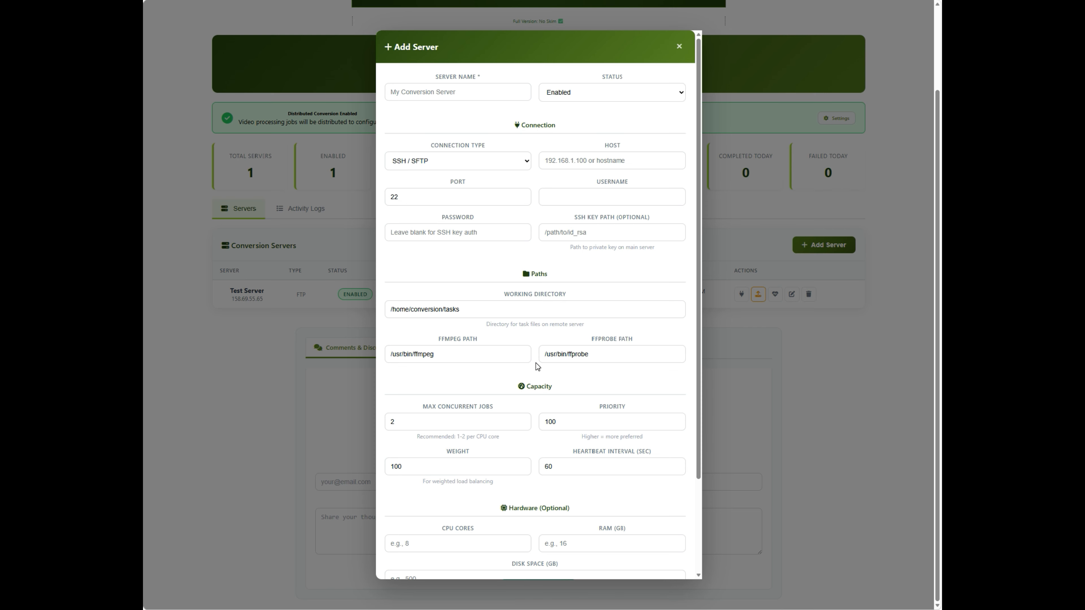
- Switch the new server's connection type to Local (Same Server) and then to FTP to compare their fields
left_click(472, 160)
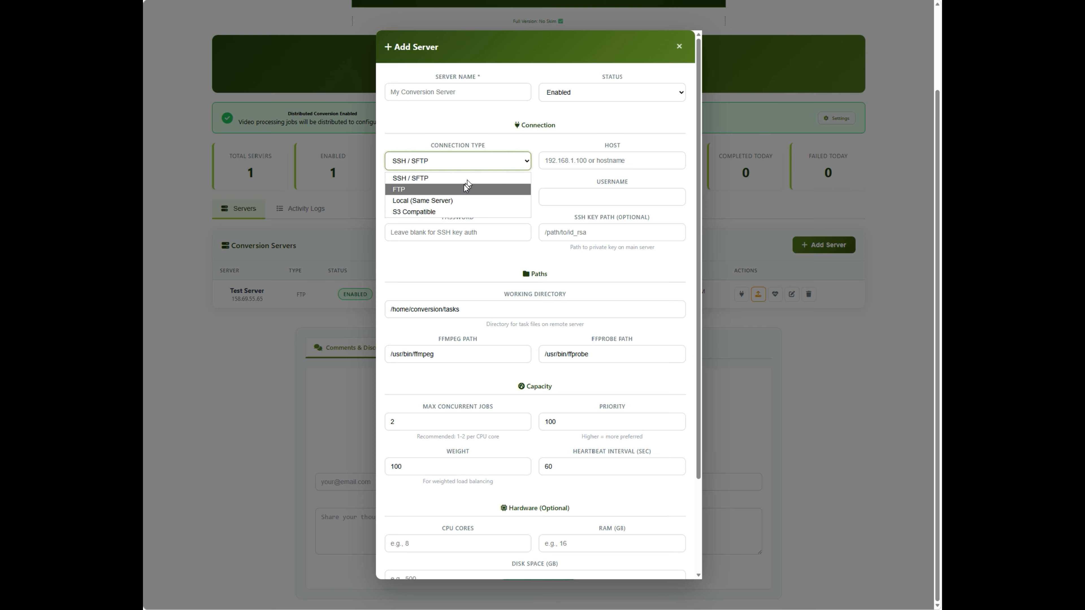
left_click(463, 200)
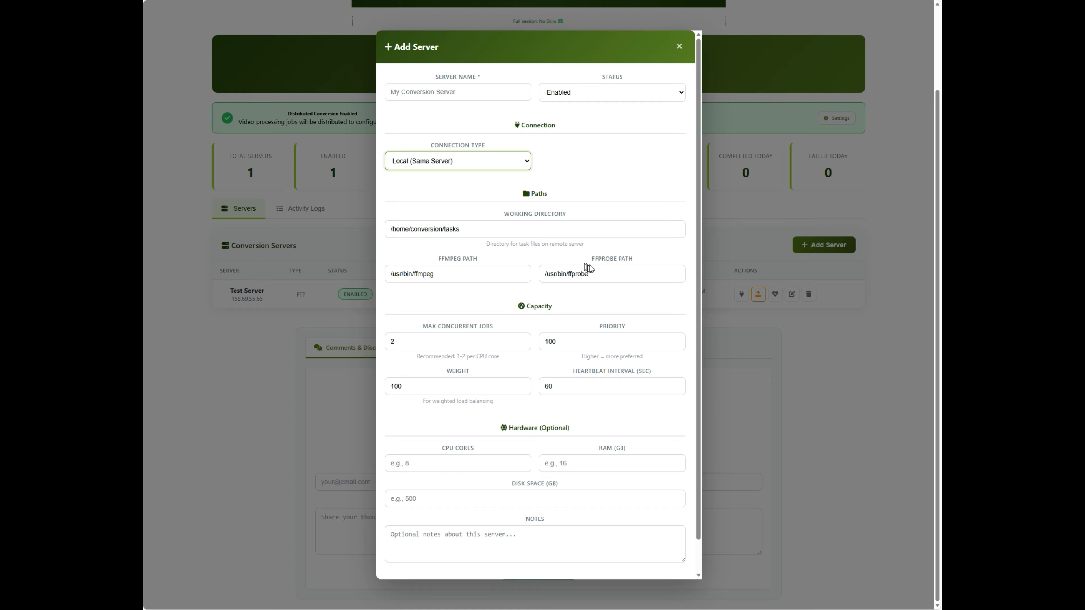
left_click(455, 160)
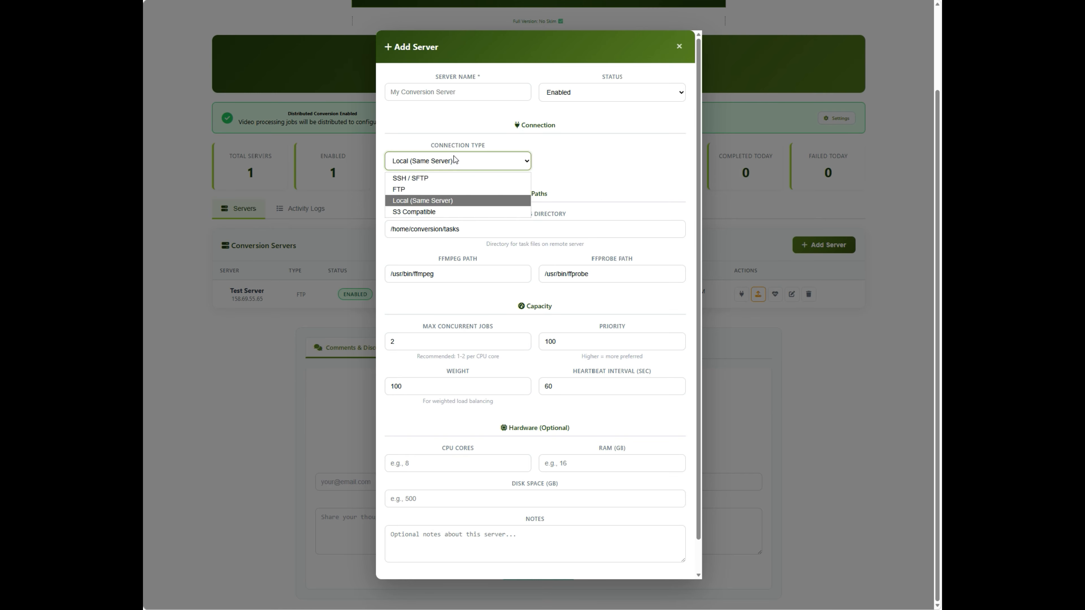
left_click(462, 187)
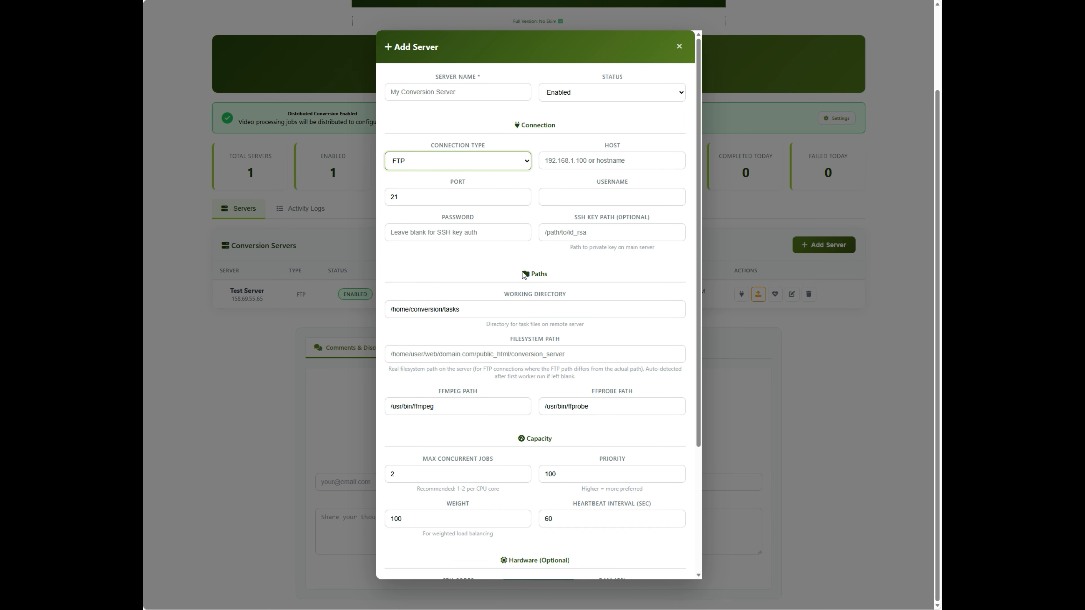
- Review the FTP server form's Paths and Capacity sections, including the heartbeat interval
scroll(516, 276, "down", 1)
scroll(516, 275, "down", 3)
scroll(515, 276, "down", 2)
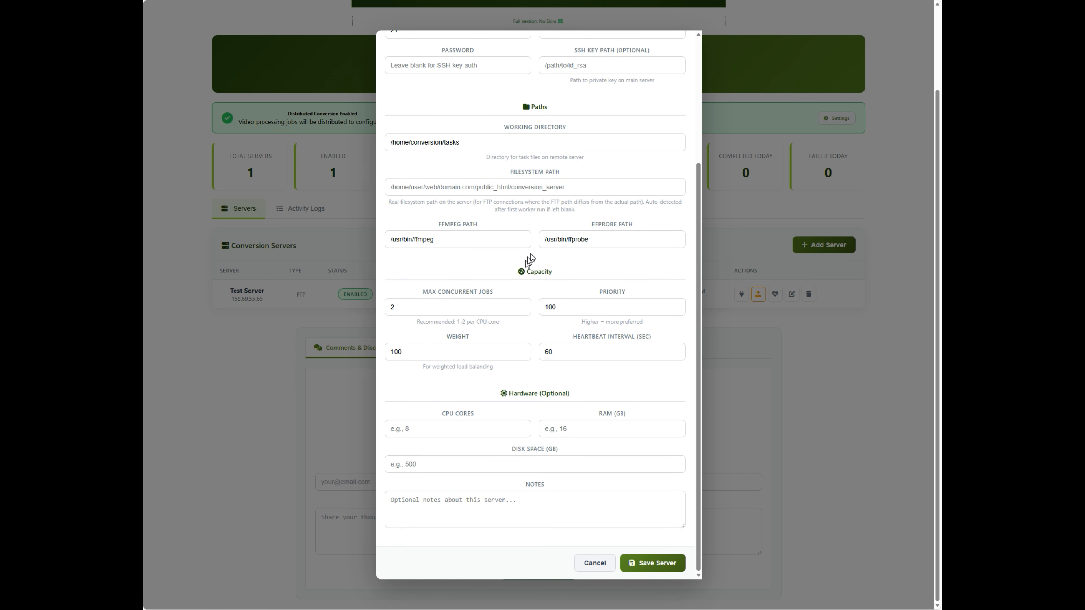
double_click(534, 272)
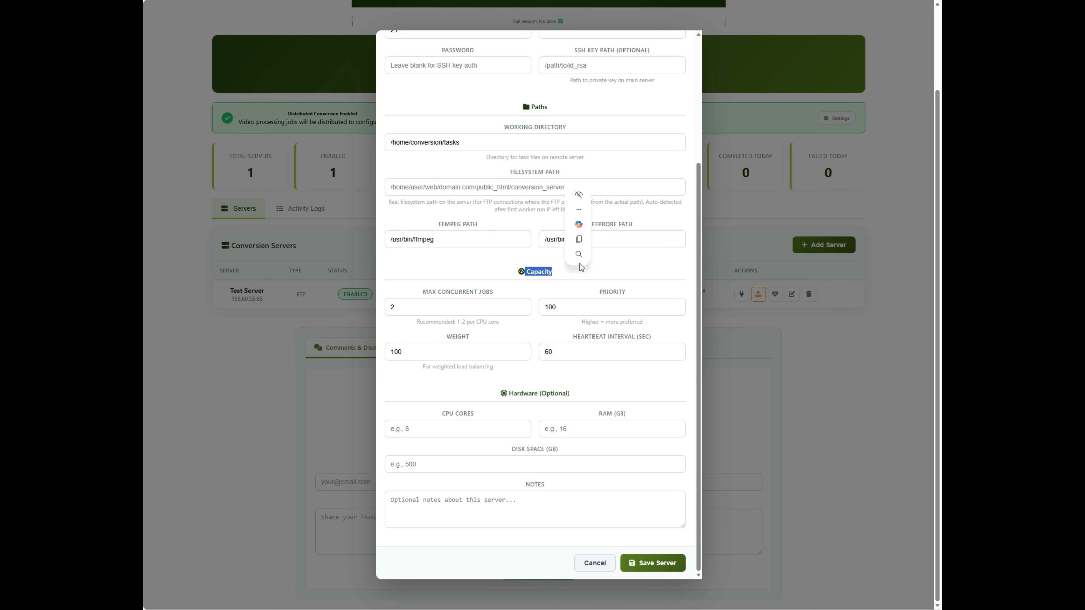
left_click(605, 263)
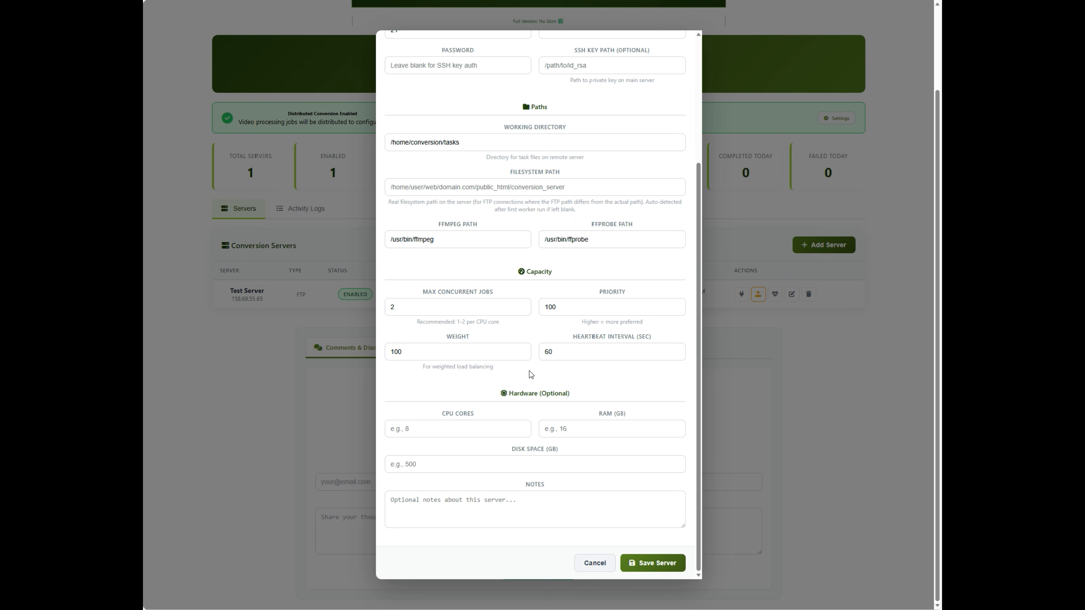
left_click(579, 354)
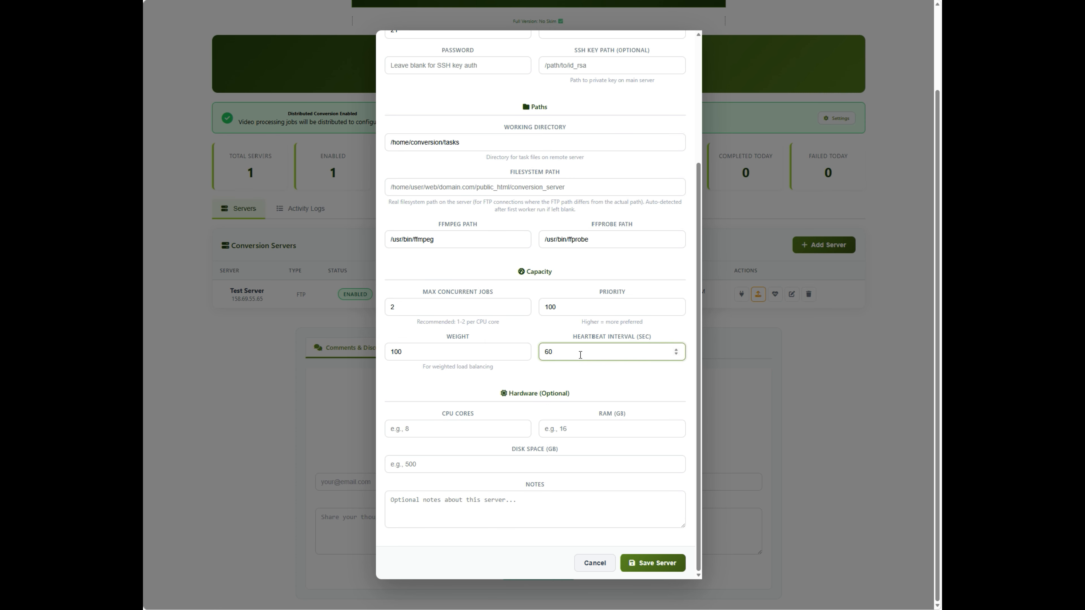
left_click(609, 381)
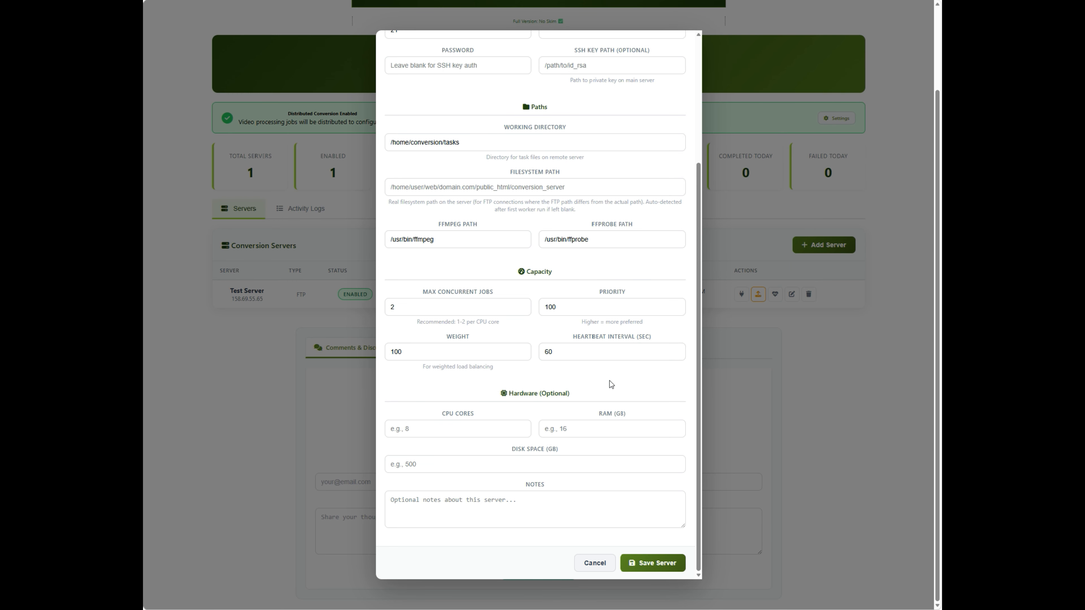
- Review the optional Hardware section of the new server form and cancel adding the server
left_click_drag(502, 393, 580, 399)
right_click(581, 400)
left_click(546, 382)
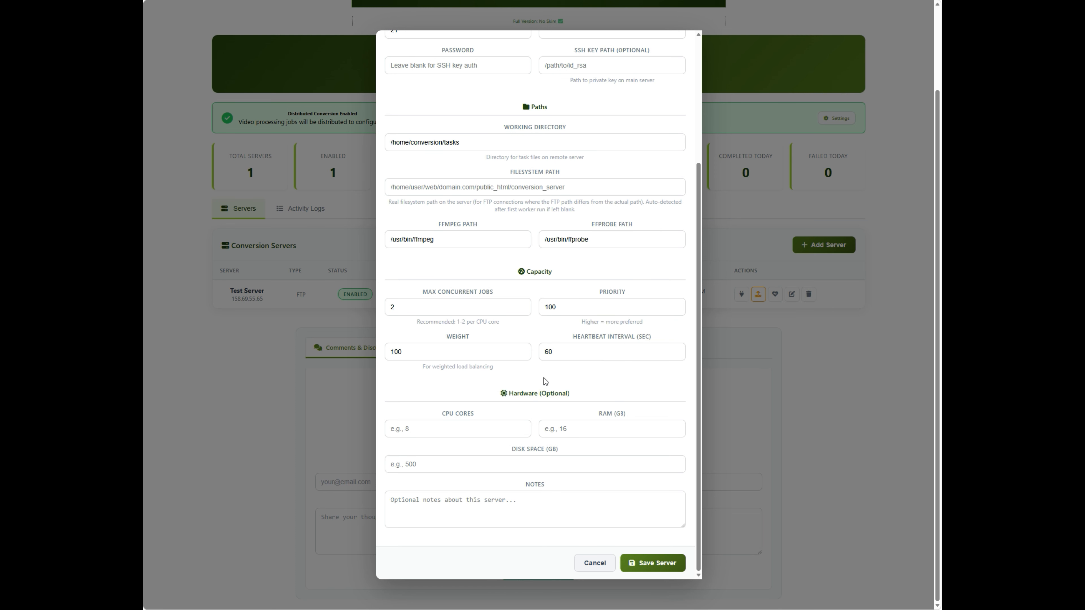
left_click(604, 566)
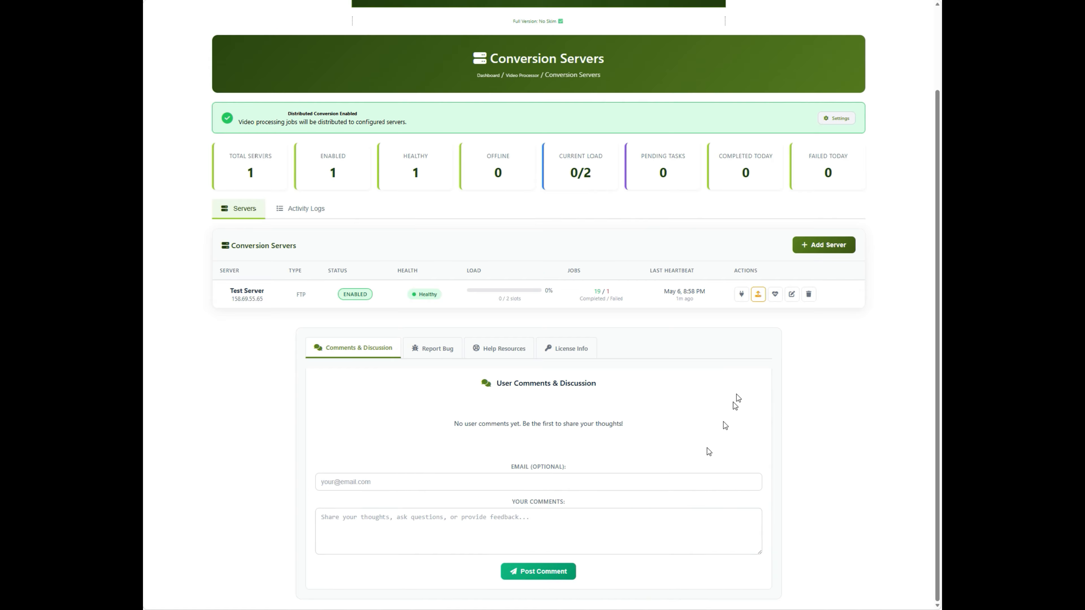
- Inspect the Hardware fields in Test Server's edit form and in a blank new server form, cancelling both
left_click(790, 294)
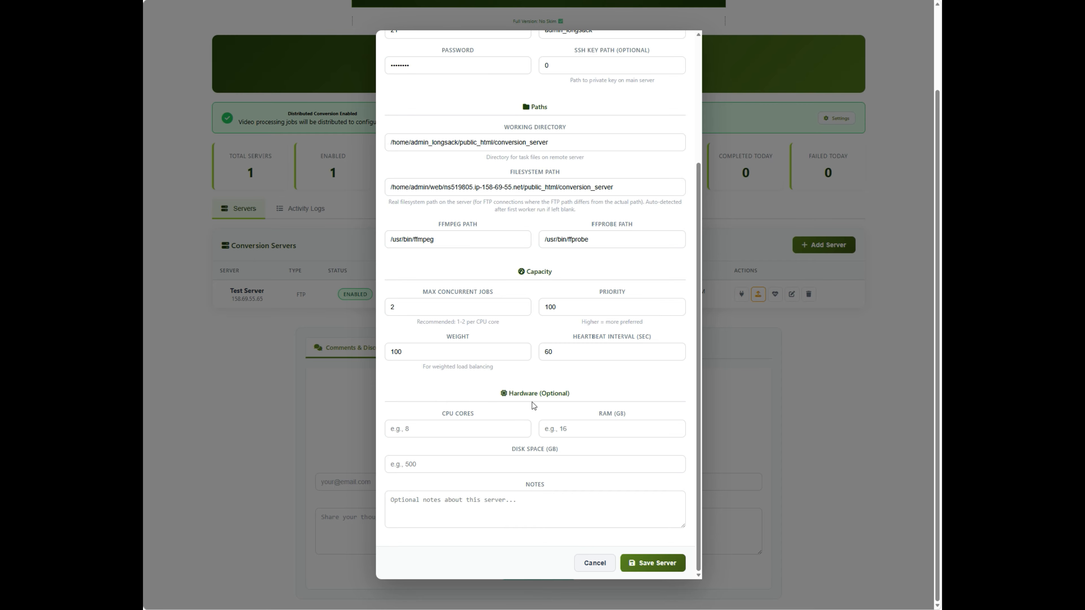
left_click(594, 563)
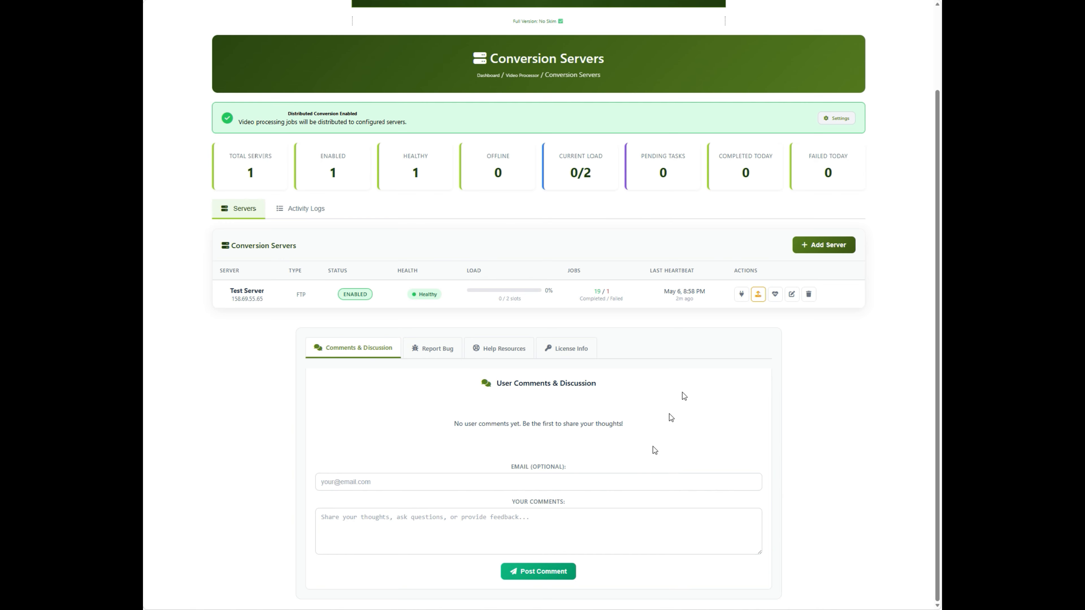
left_click(822, 247)
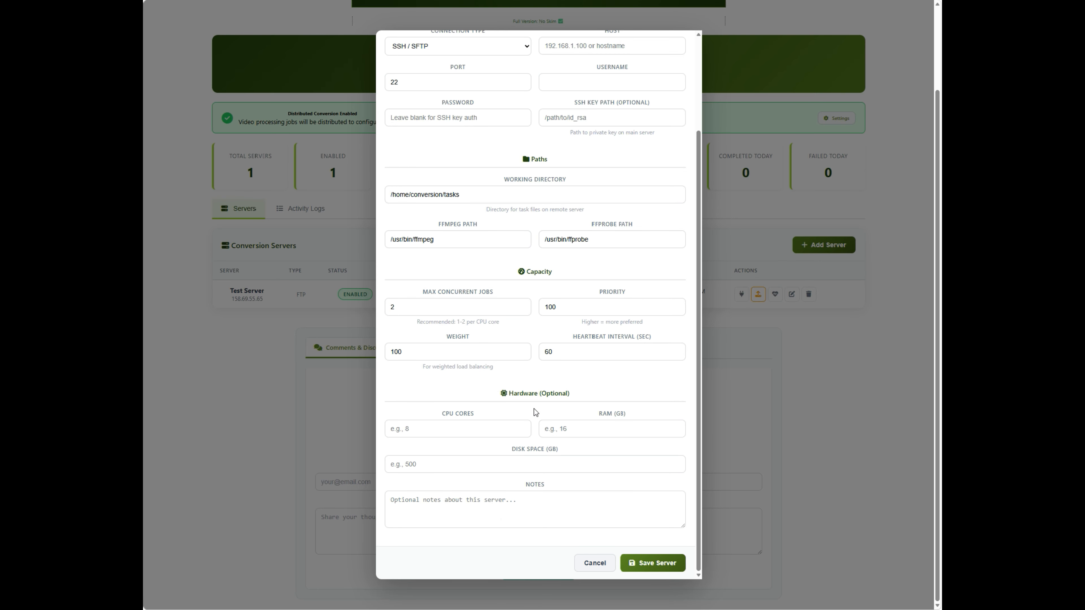
left_click(594, 563)
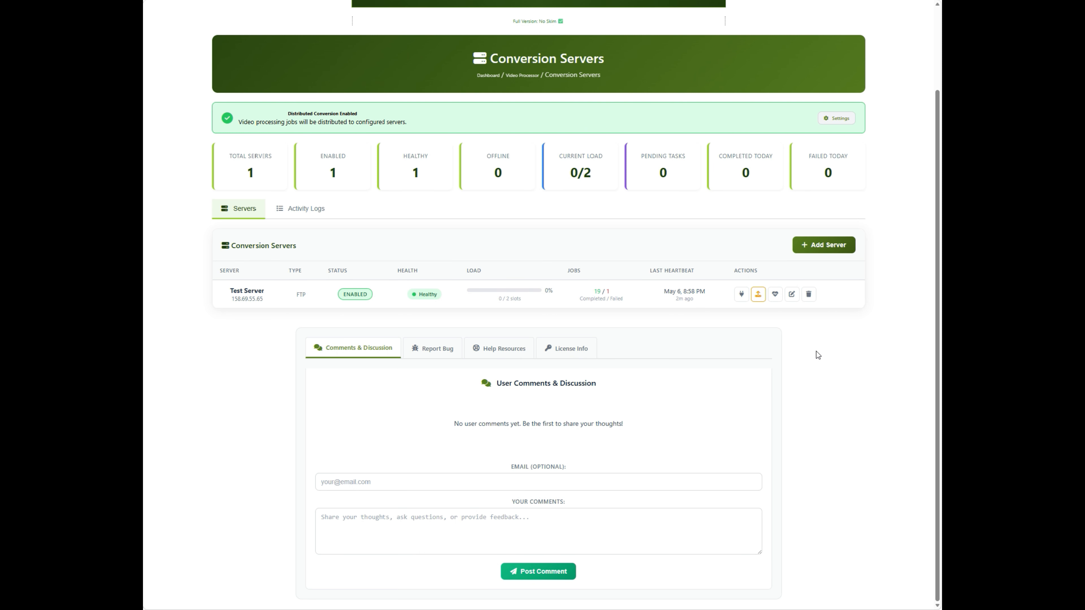
- Deploy the worker to Test Server, review the cron job and crontab -e instruction, and dismiss the deployment dialog
scroll(816, 355, "up", 3)
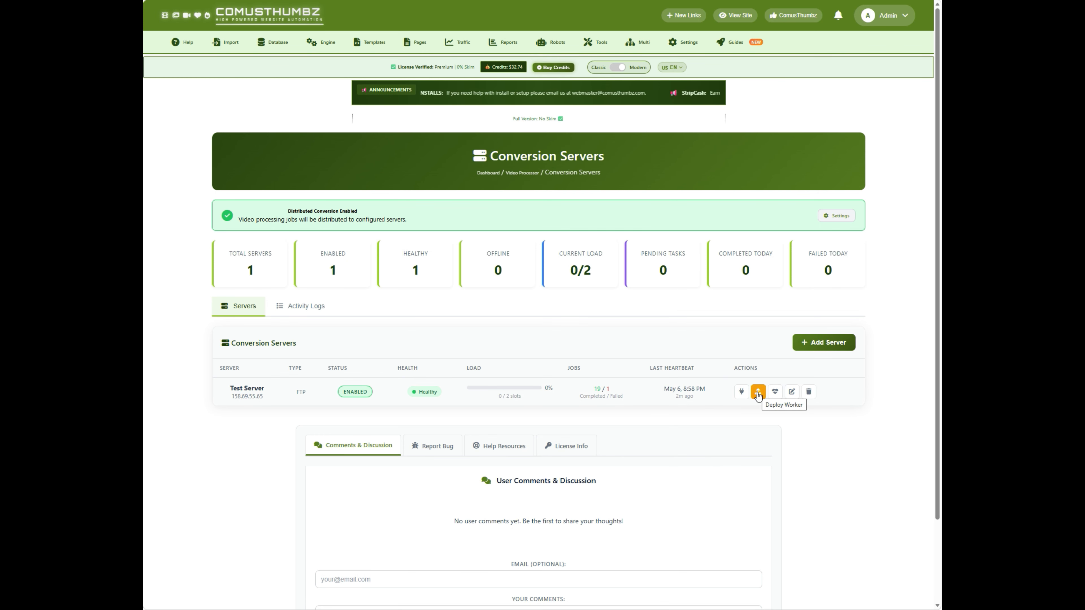
left_click(757, 392)
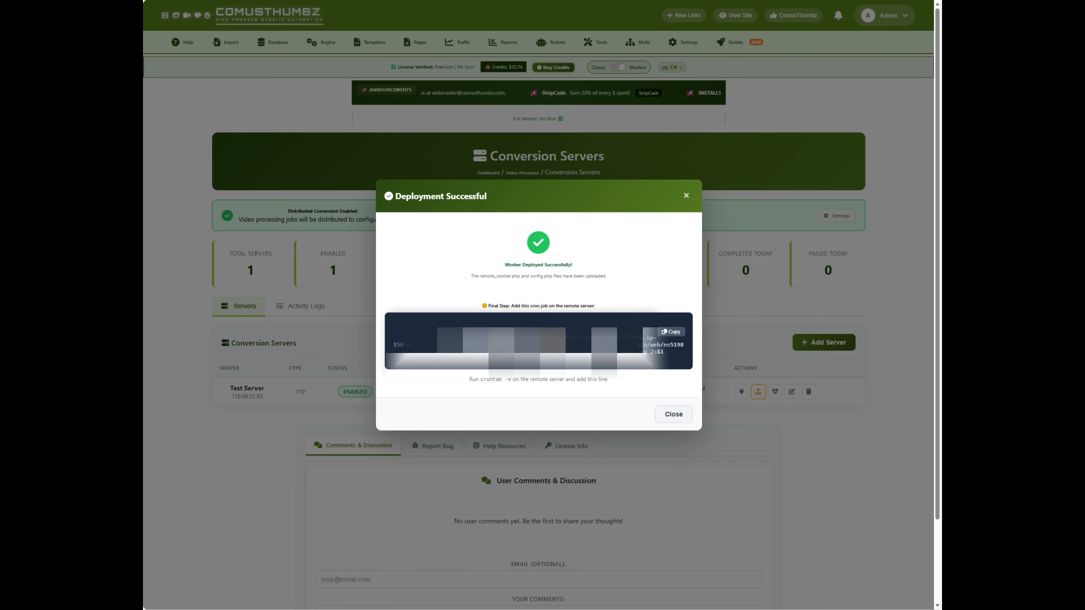
left_click_drag(551, 345, 491, 351)
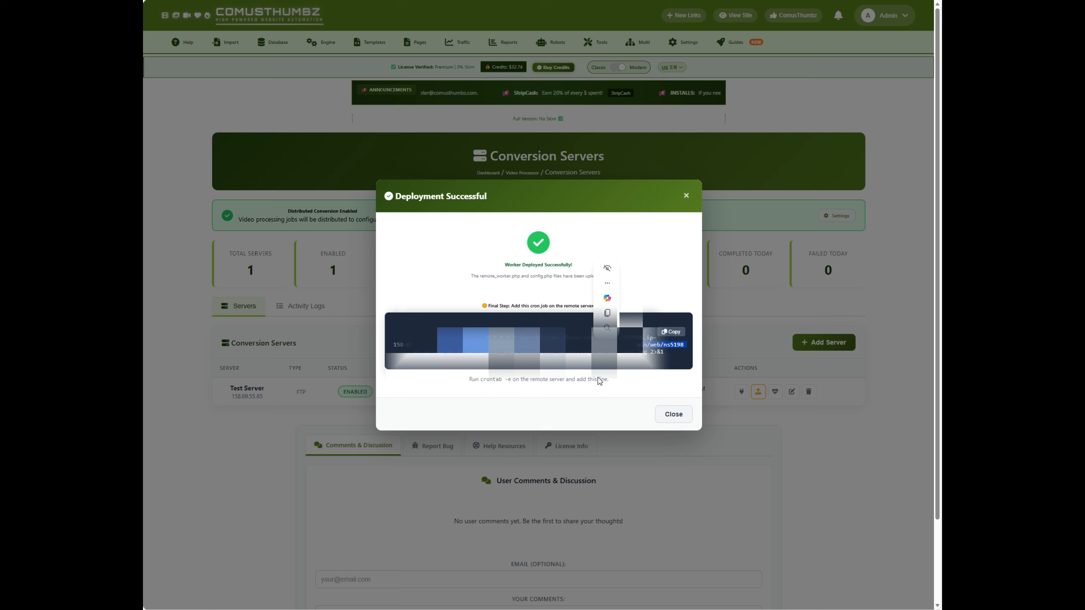
left_click(617, 382)
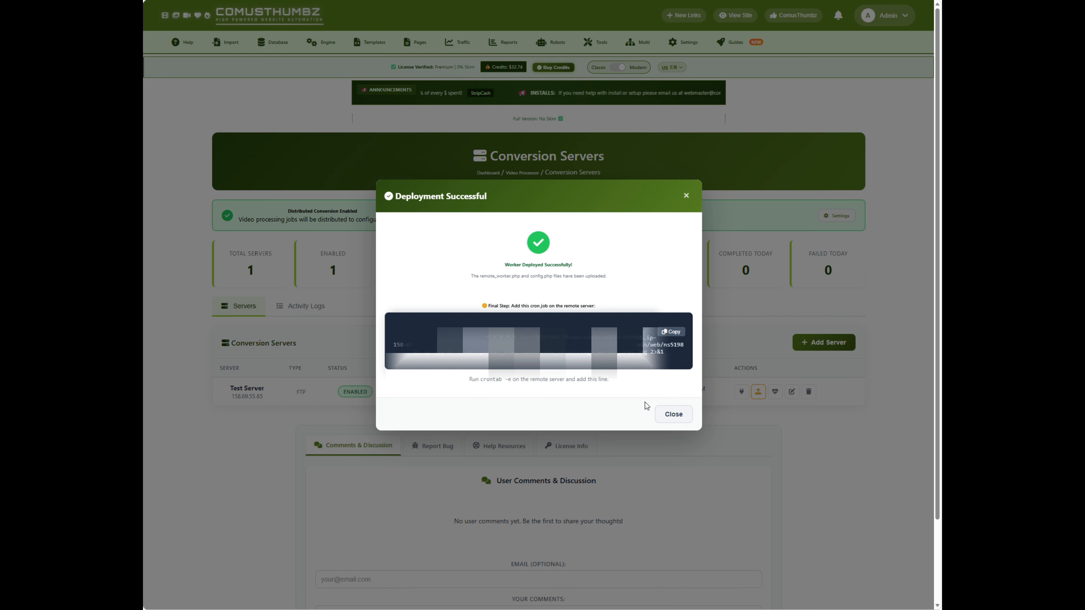
left_click_drag(469, 380, 624, 387)
left_click(658, 391)
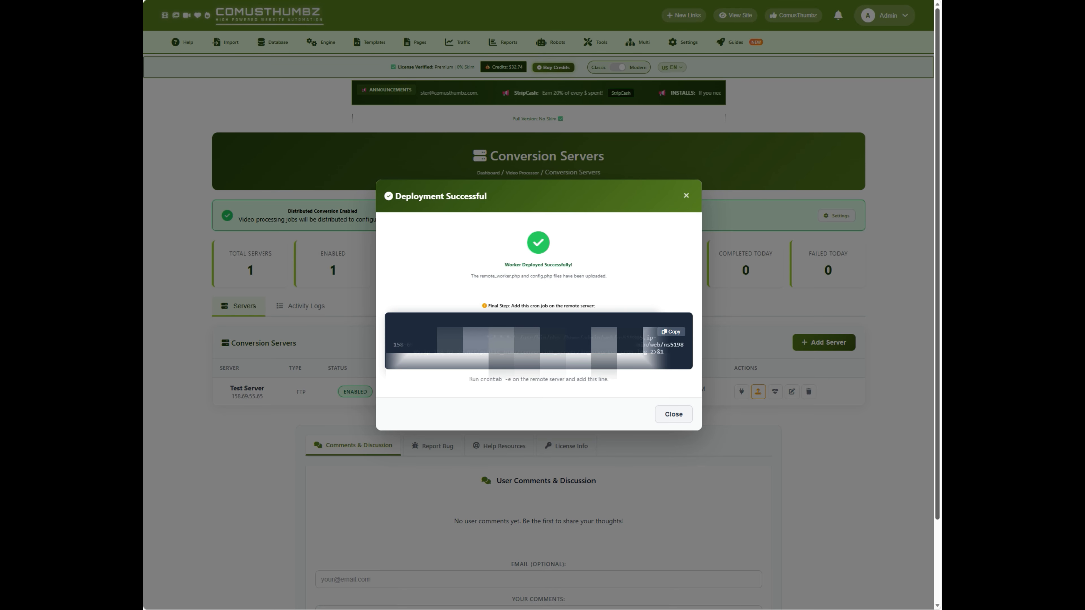
left_click(738, 303)
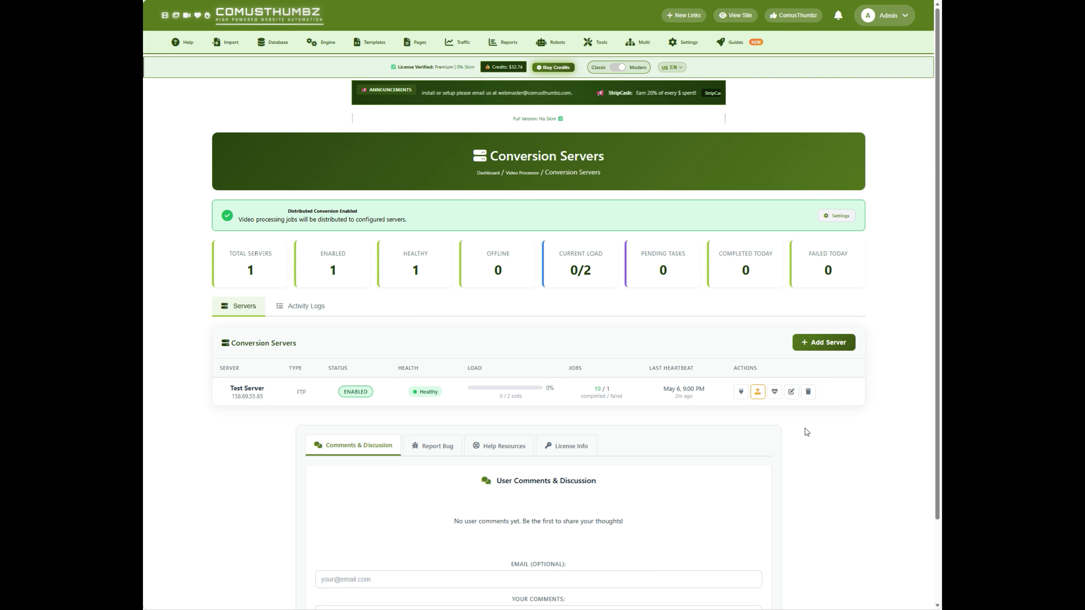
- Open Test Server's diagnostics and examine the worker status, load average and disk space
left_click(774, 392)
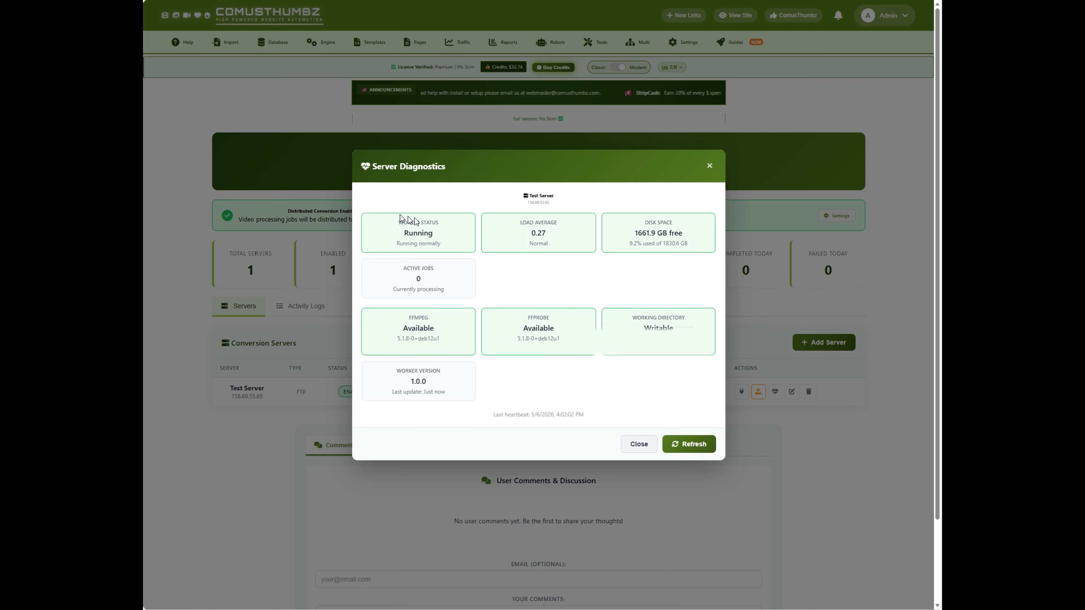
left_click_drag(396, 221, 451, 248)
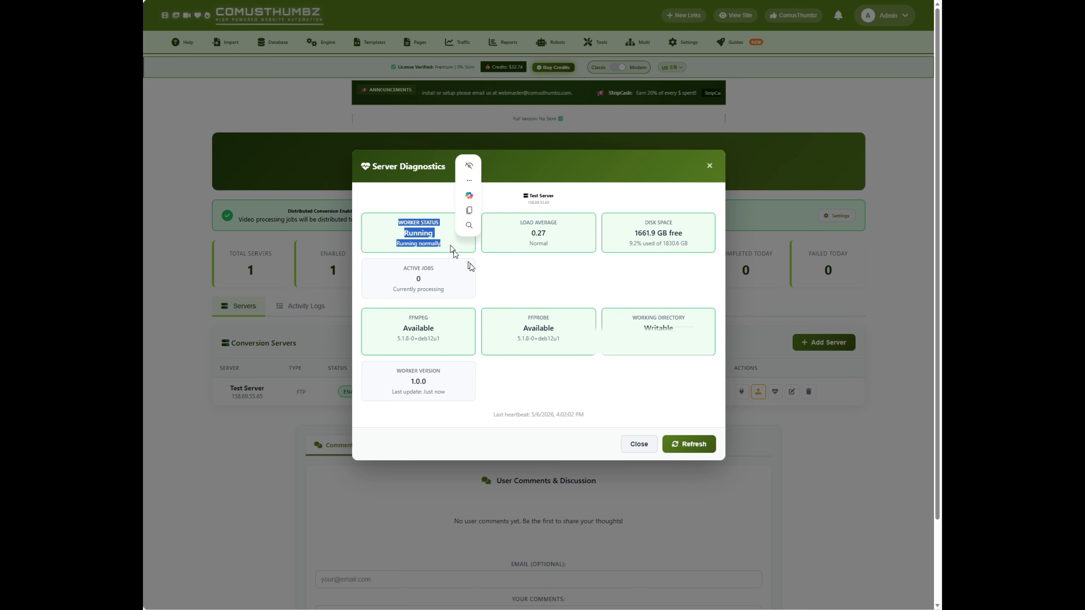
left_click(530, 296)
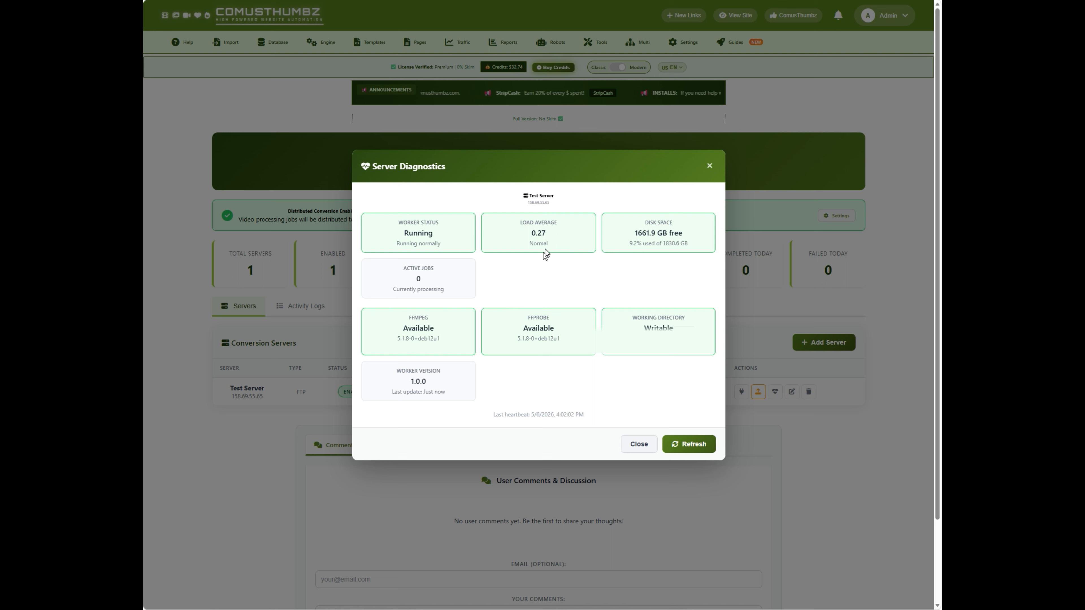
left_click_drag(547, 242, 502, 218)
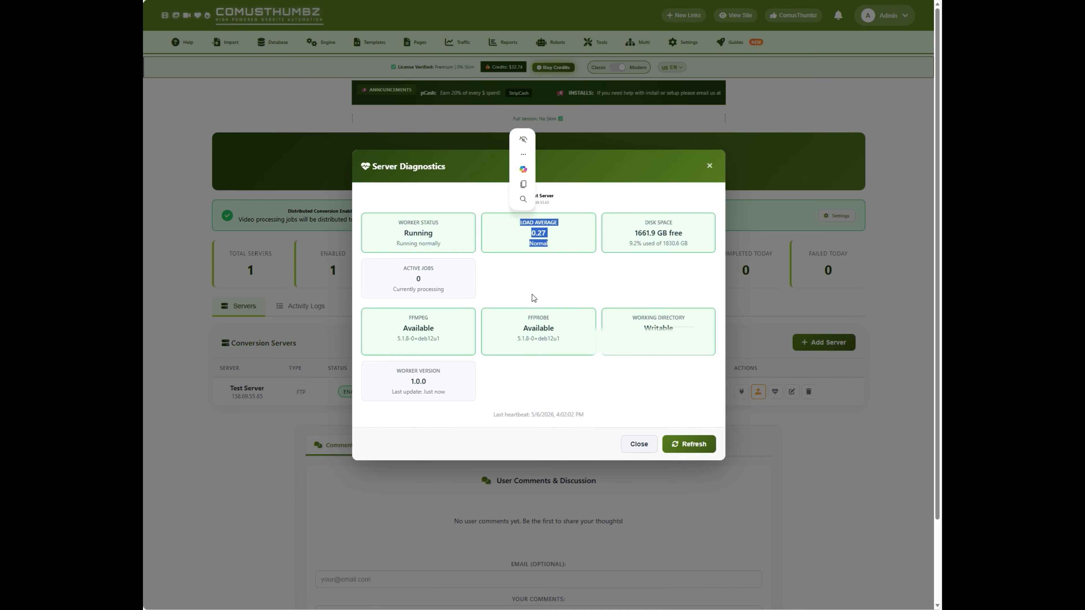
left_click(530, 283)
left_click_drag(644, 226, 696, 240)
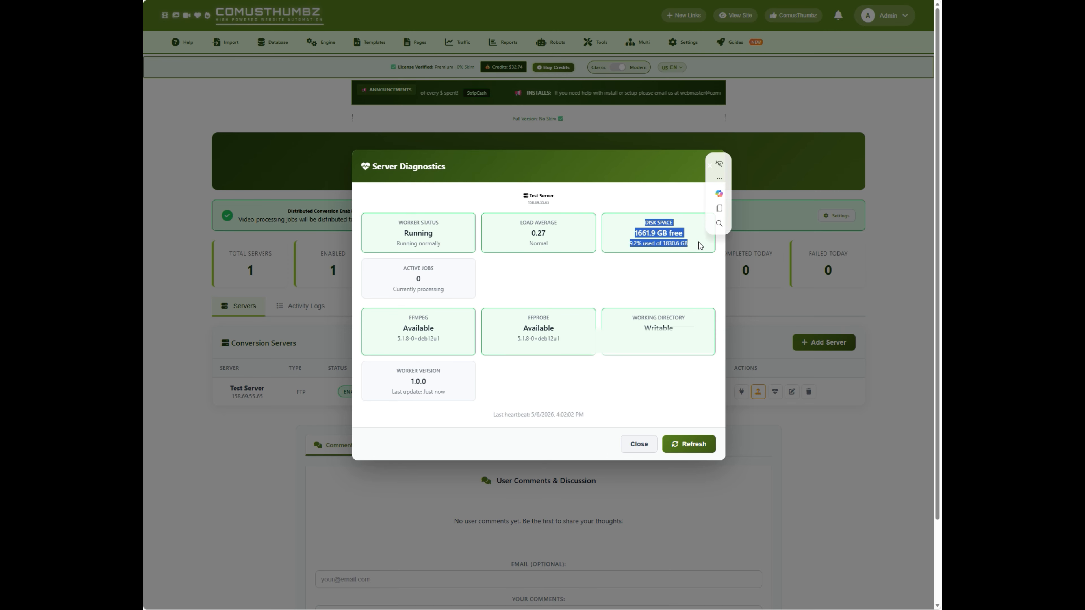
left_click(658, 282)
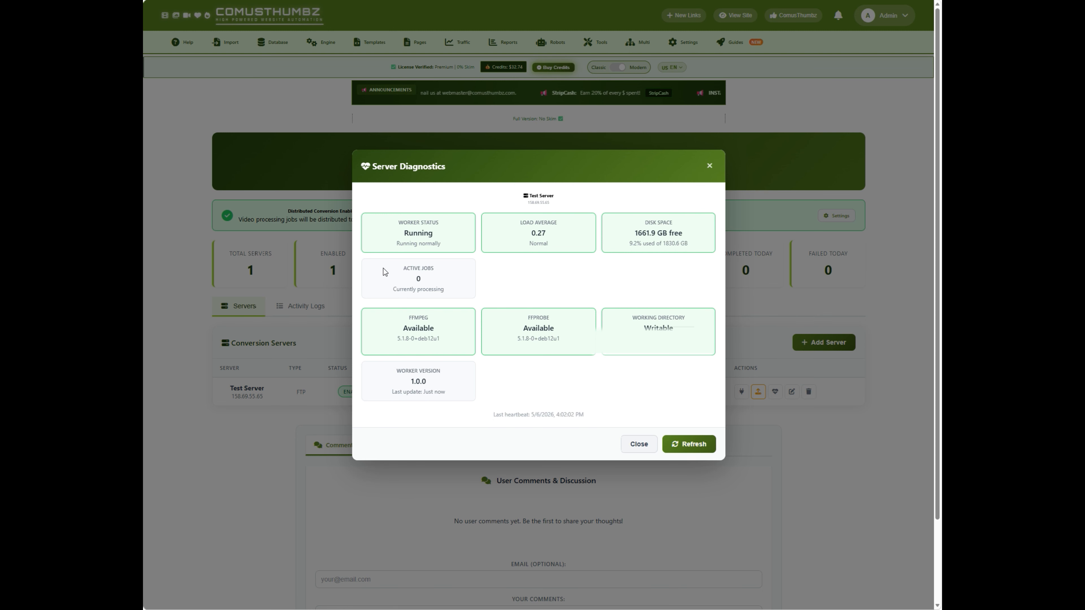
- Examine the active jobs, FFmpeg, FFprobe, working directory and last heartbeat entries in Test Server's diagnostics
left_click_drag(384, 272, 464, 285)
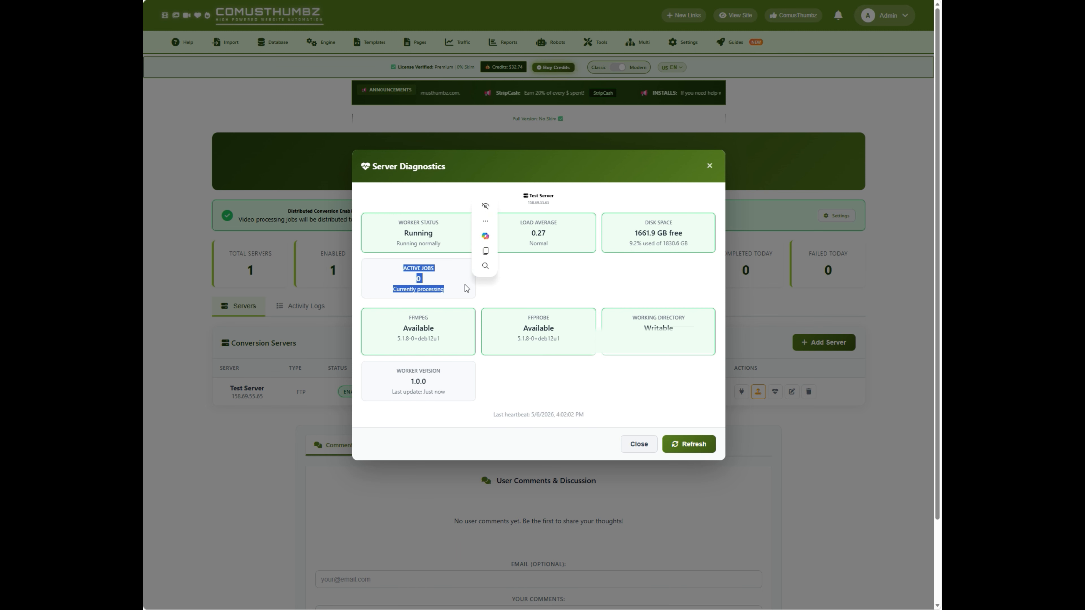
left_click(464, 285)
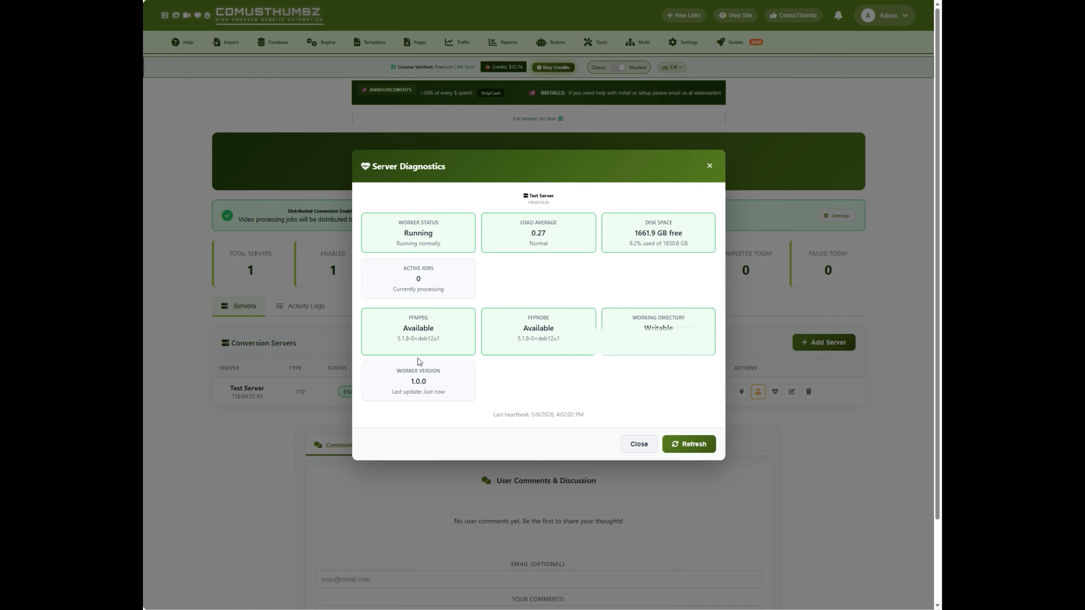
triple_click(442, 338)
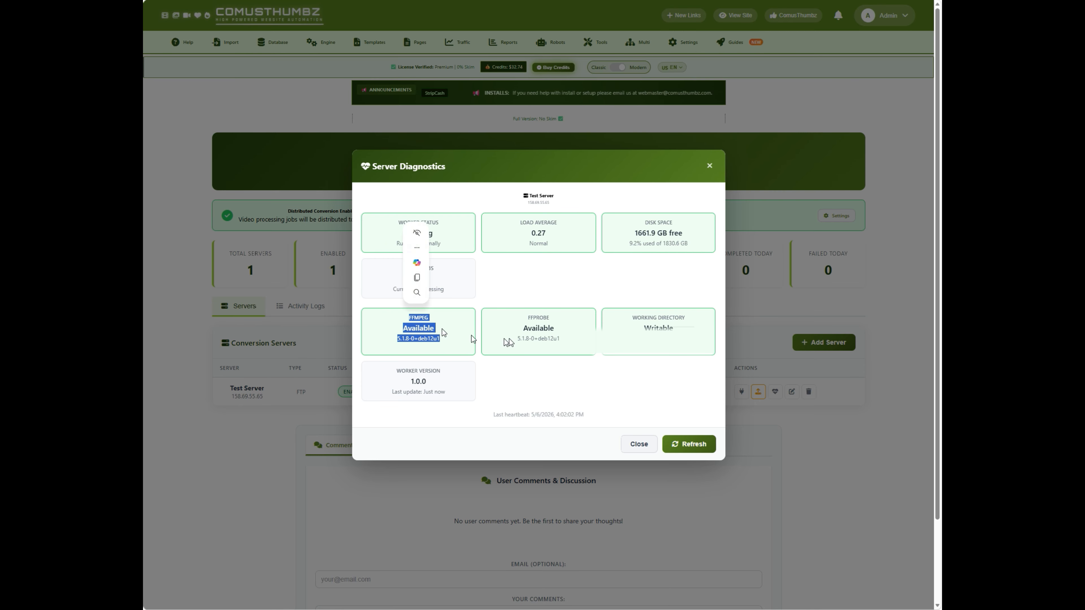
left_click_drag(568, 340, 508, 319)
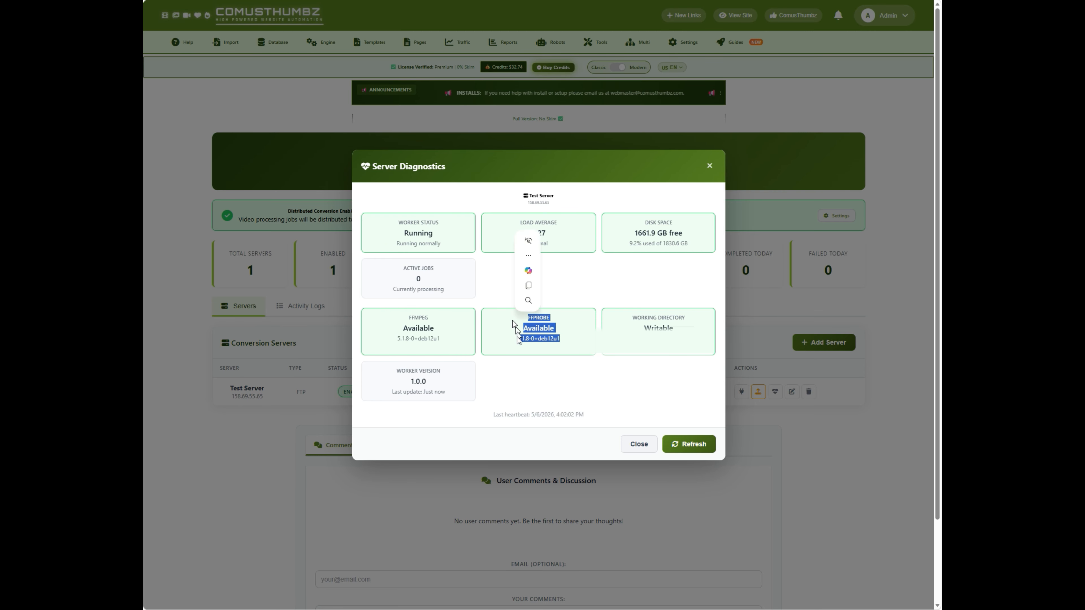
left_click(497, 354)
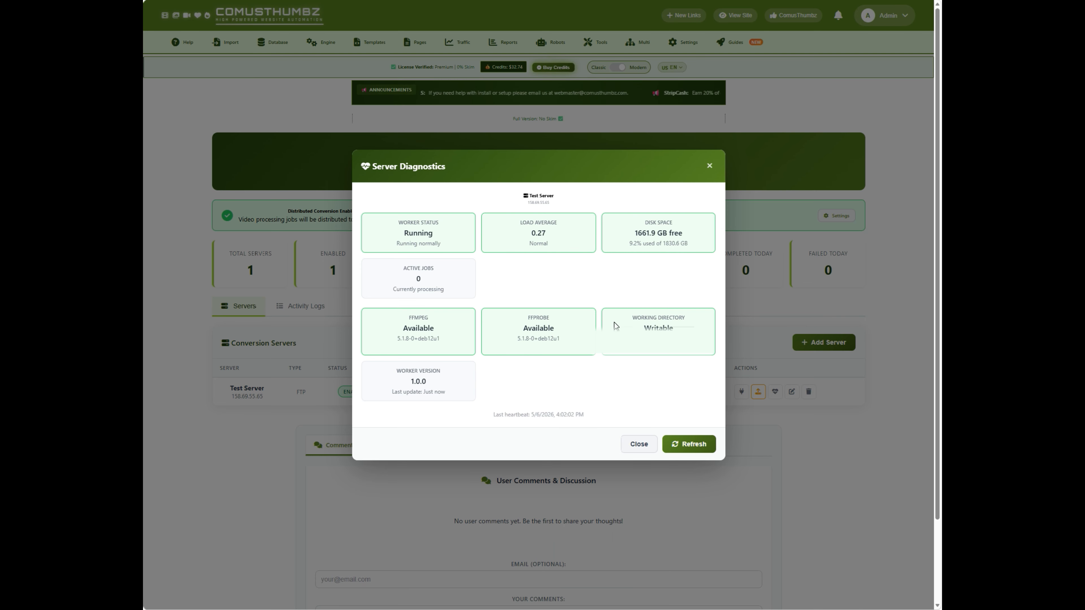
left_click_drag(633, 315, 717, 362)
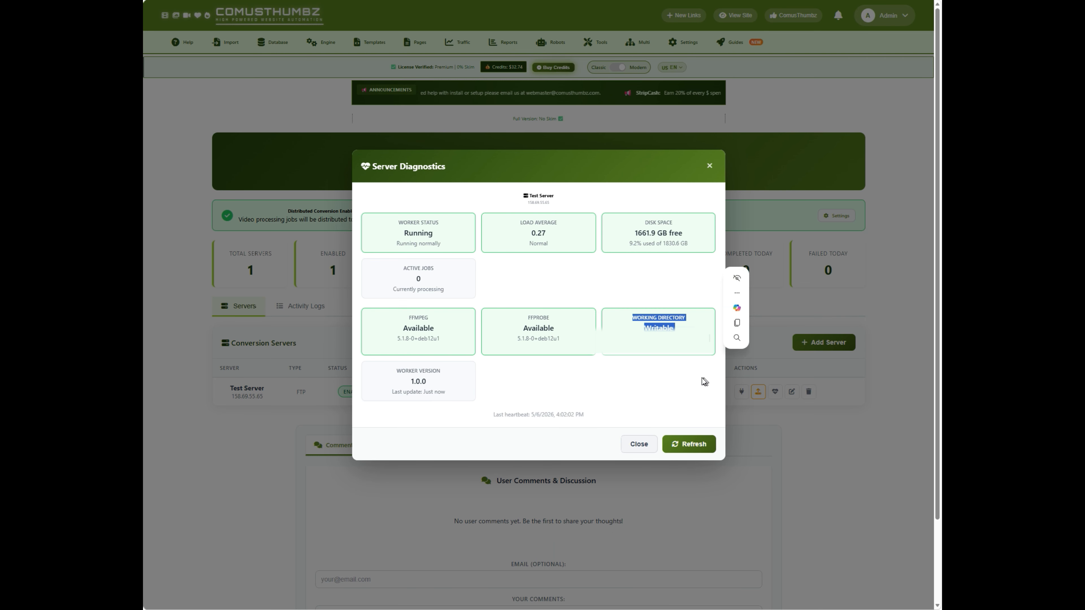
left_click(538, 375)
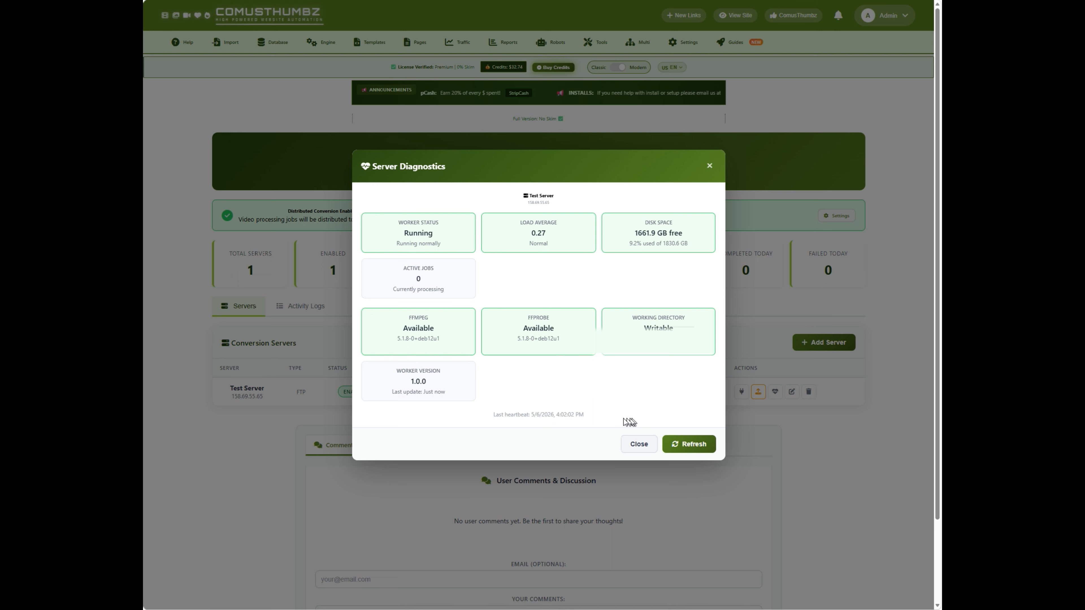
left_click_drag(598, 423, 484, 431)
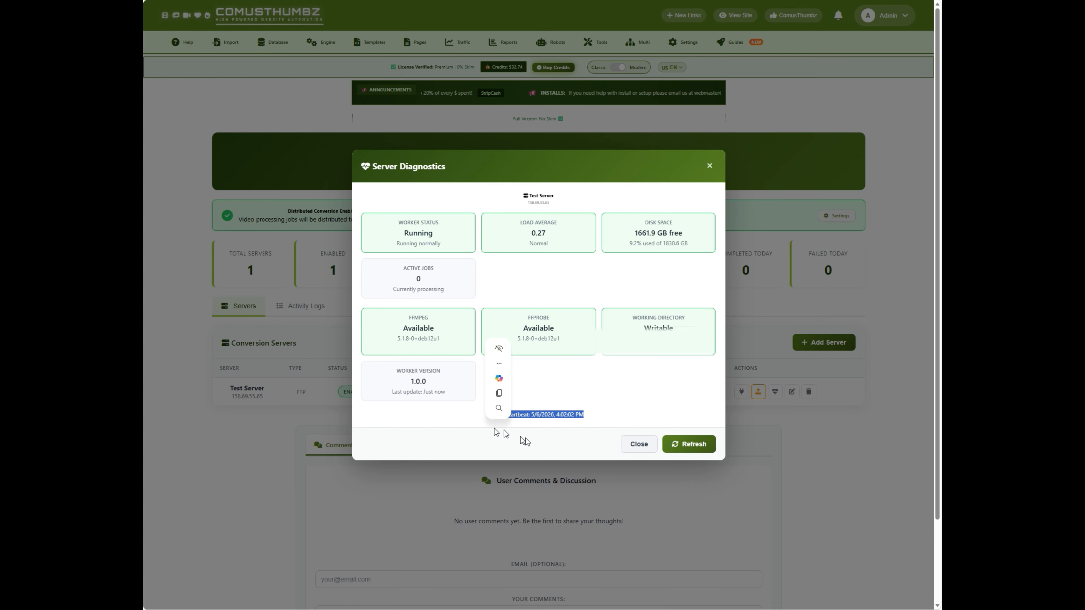
- Highlight the last heartbeat entry in Test Server's diagnostics and close the diagnostics dialog
mouse_move(551, 356)
left_click(642, 415)
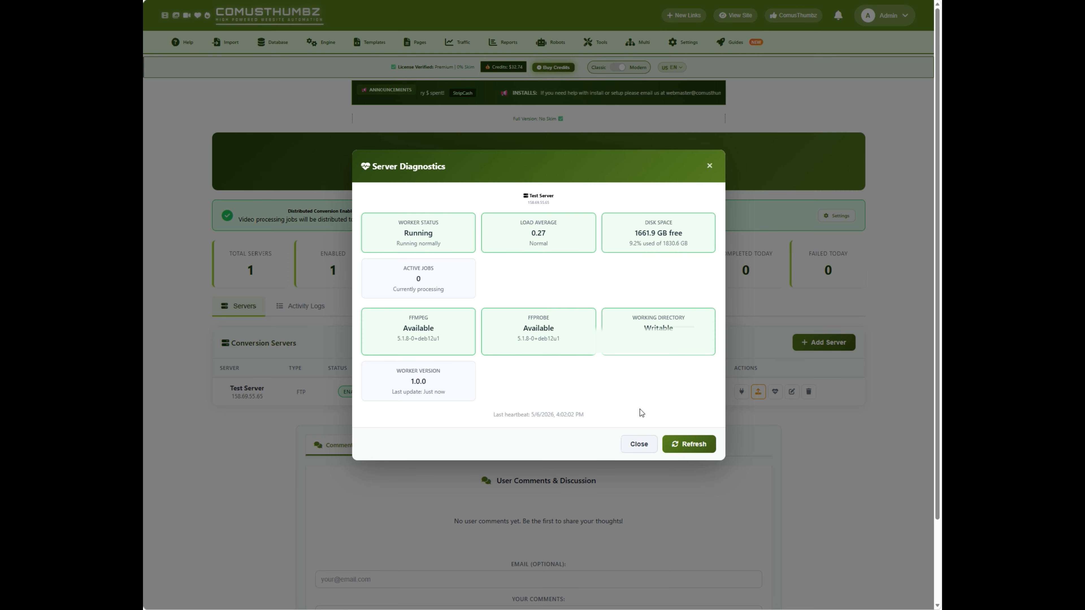
left_click_drag(603, 416, 491, 421)
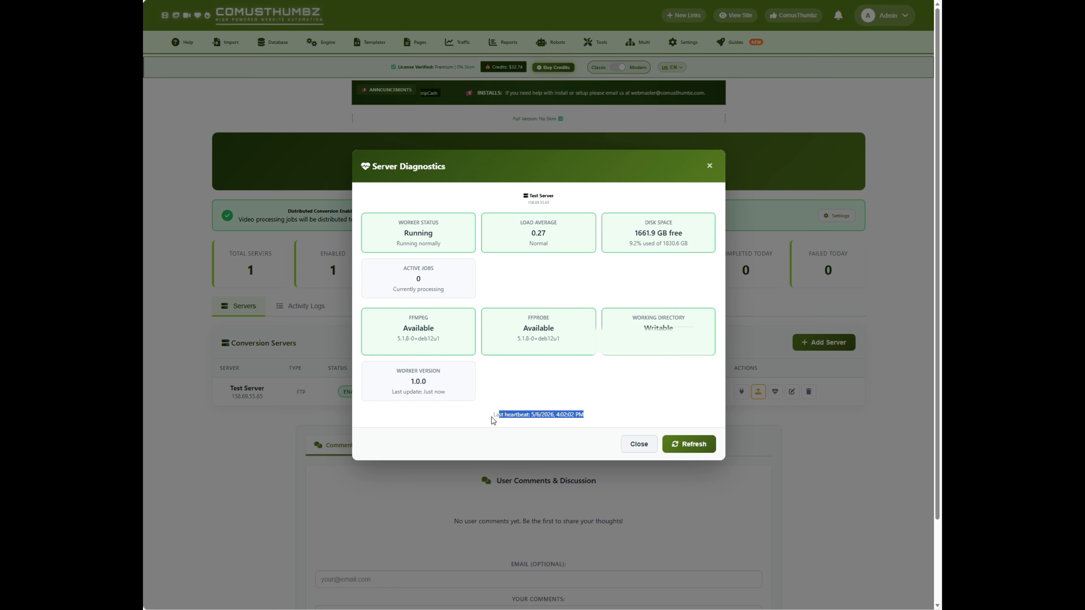
left_click(619, 414)
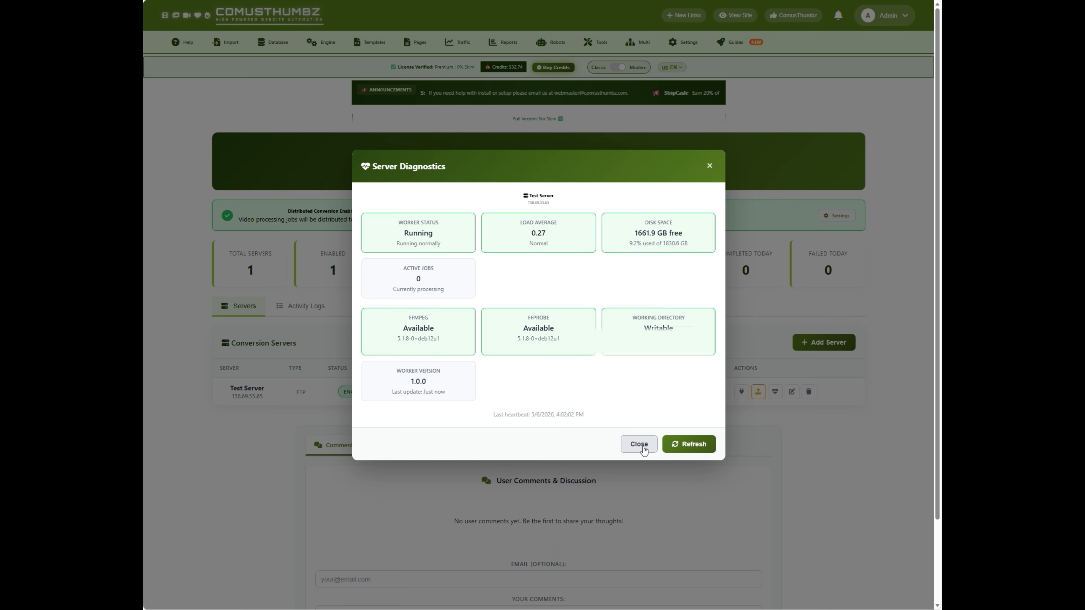
left_click(639, 444)
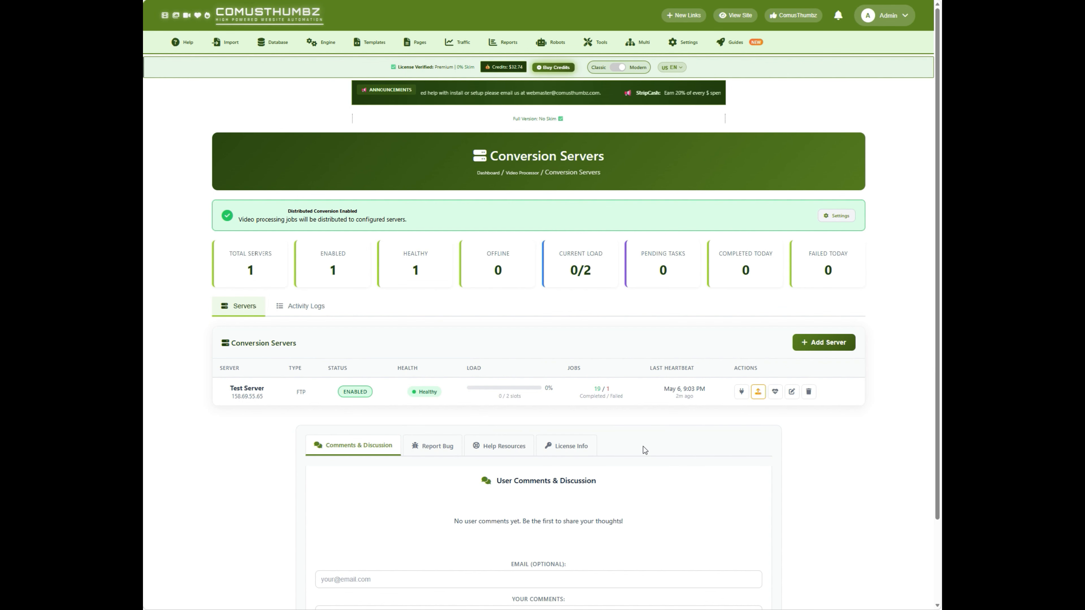
- Open the conversion servers' activity logs and examine the connection and heartbeat entries
left_click(305, 315)
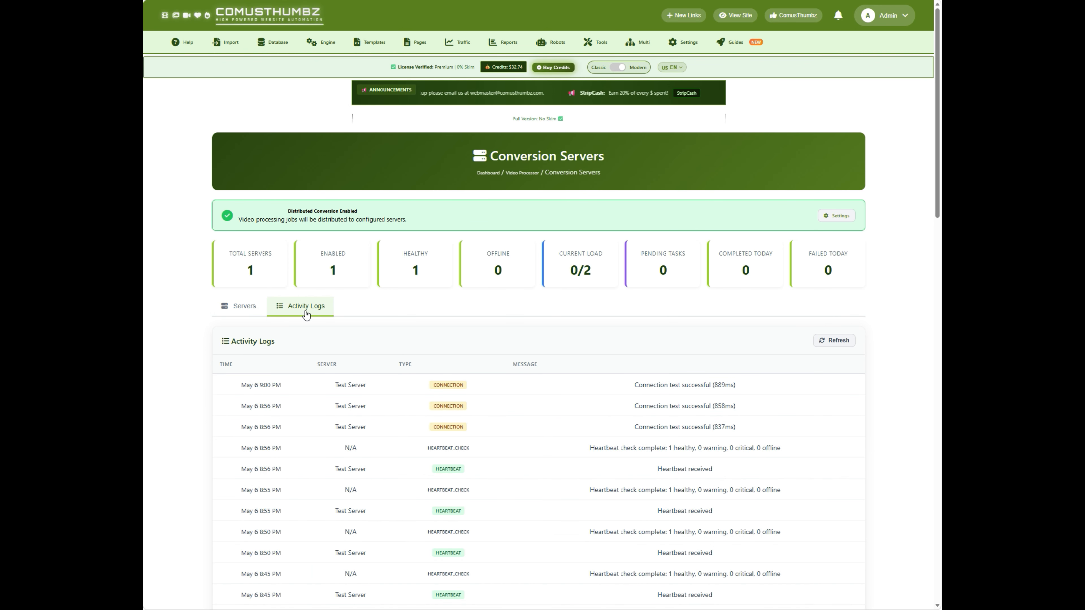
scroll(487, 342, "down", 2)
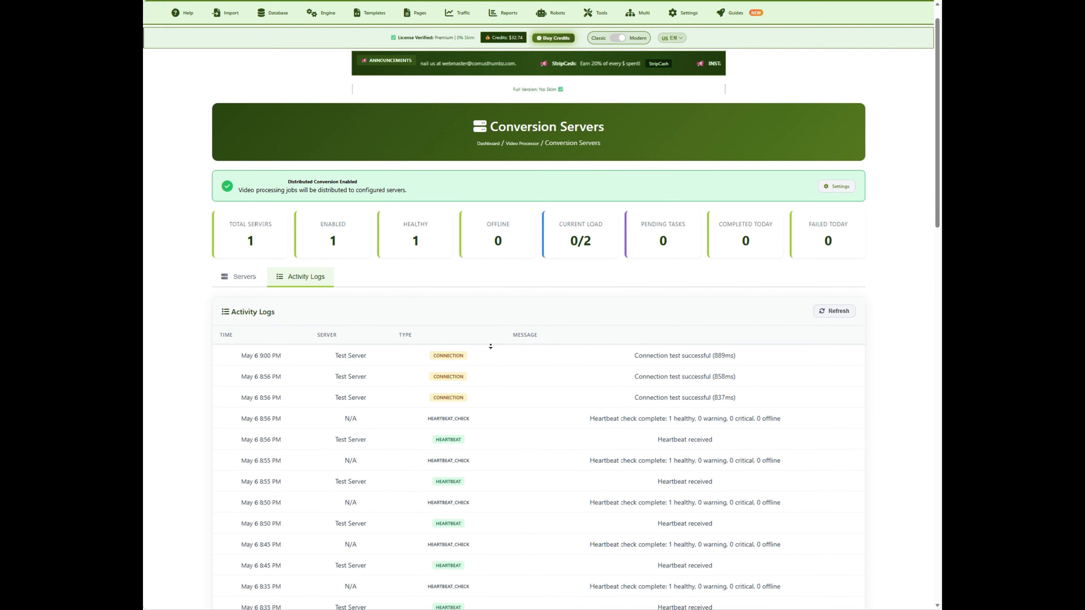
scroll(491, 346, "down", 4)
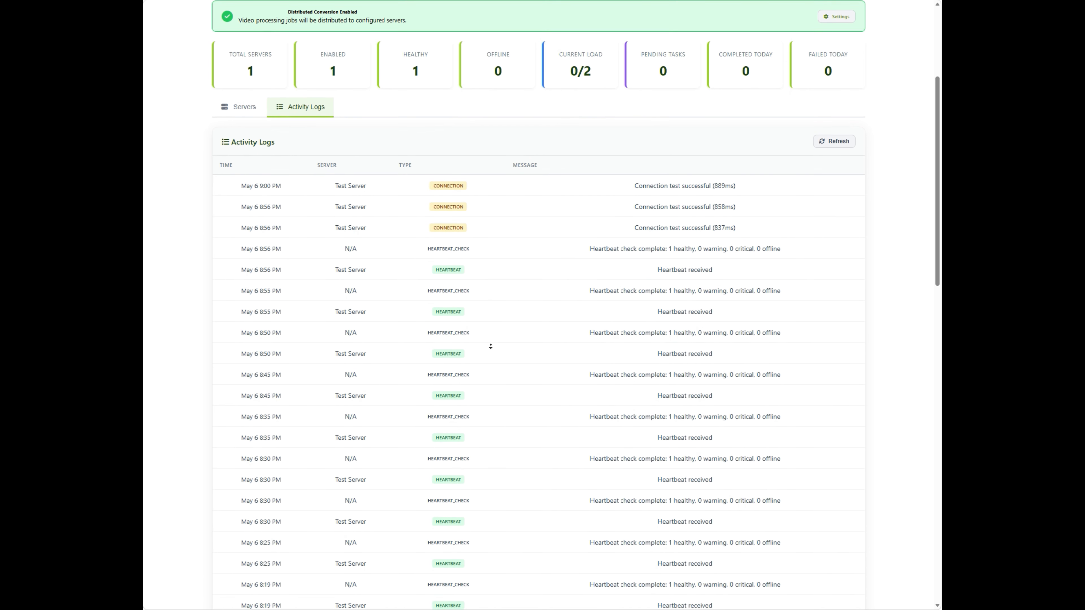
scroll(491, 346, "down", 1)
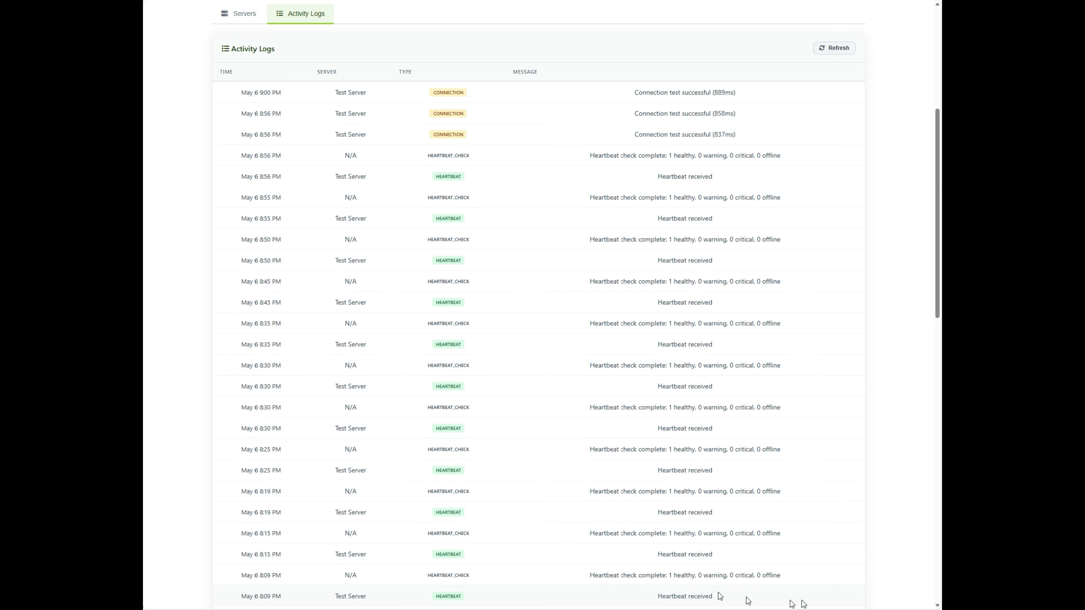
scroll(707, 477, "down", 14)
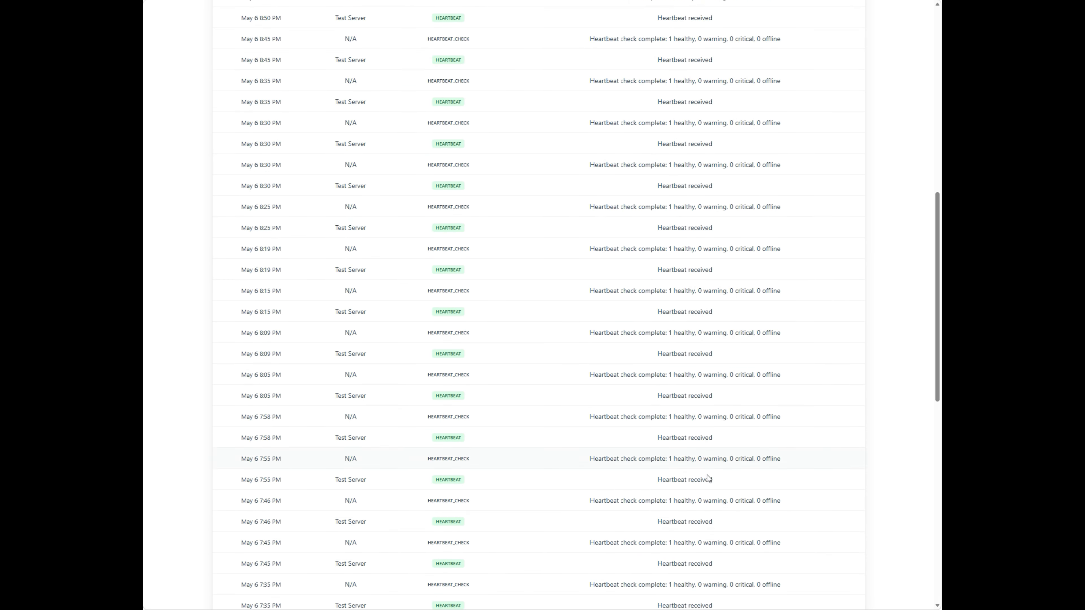
scroll(707, 475, "up", 20)
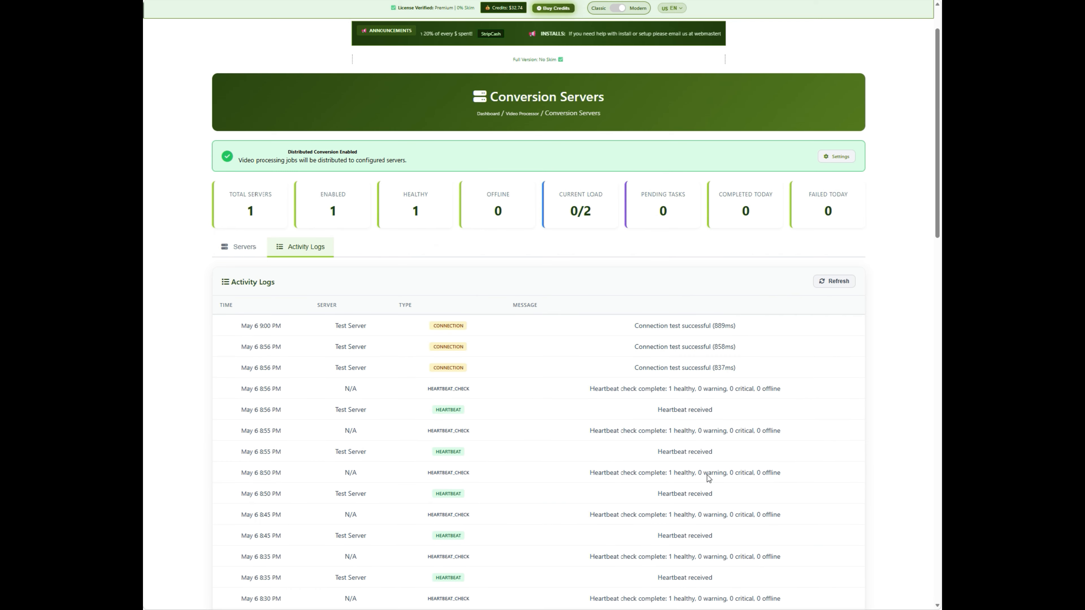
scroll(706, 475, "down", 5)
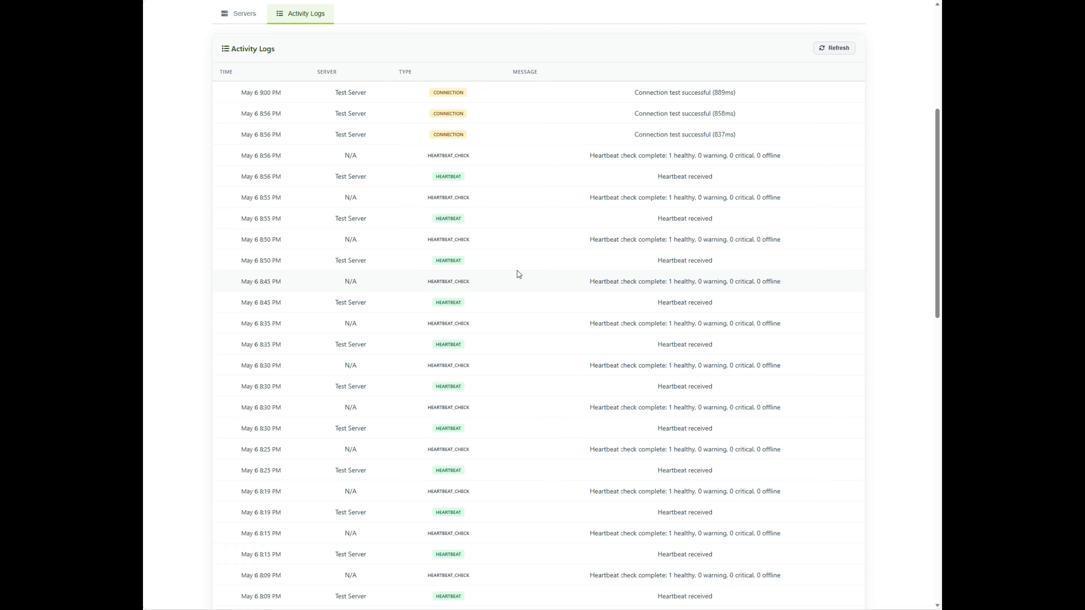
- Refresh the activity logs and return to the list of conversion servers
left_click(835, 47)
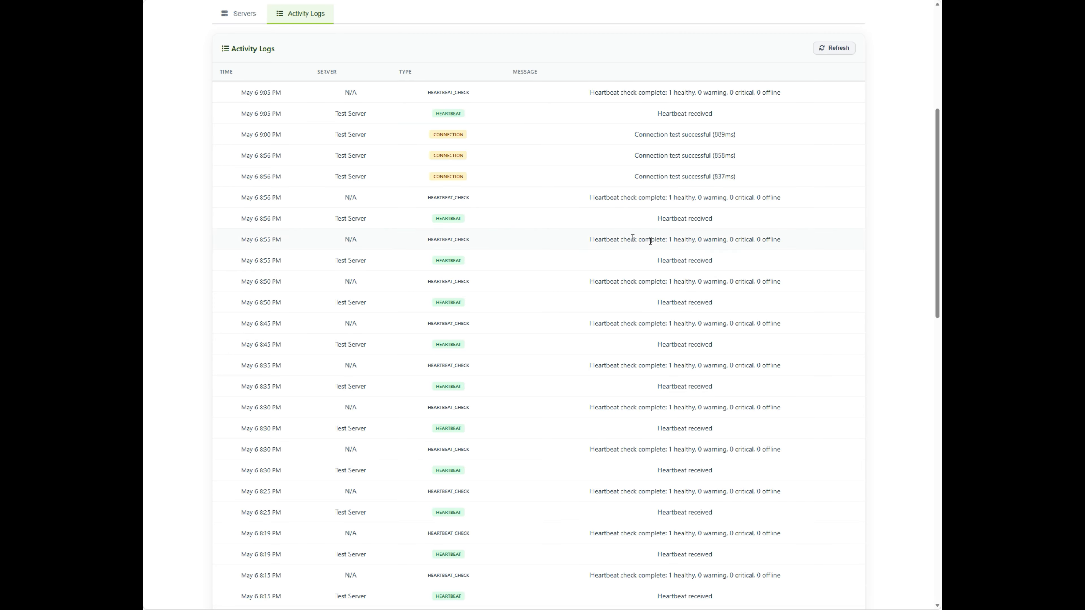
scroll(282, 171, "up", 5)
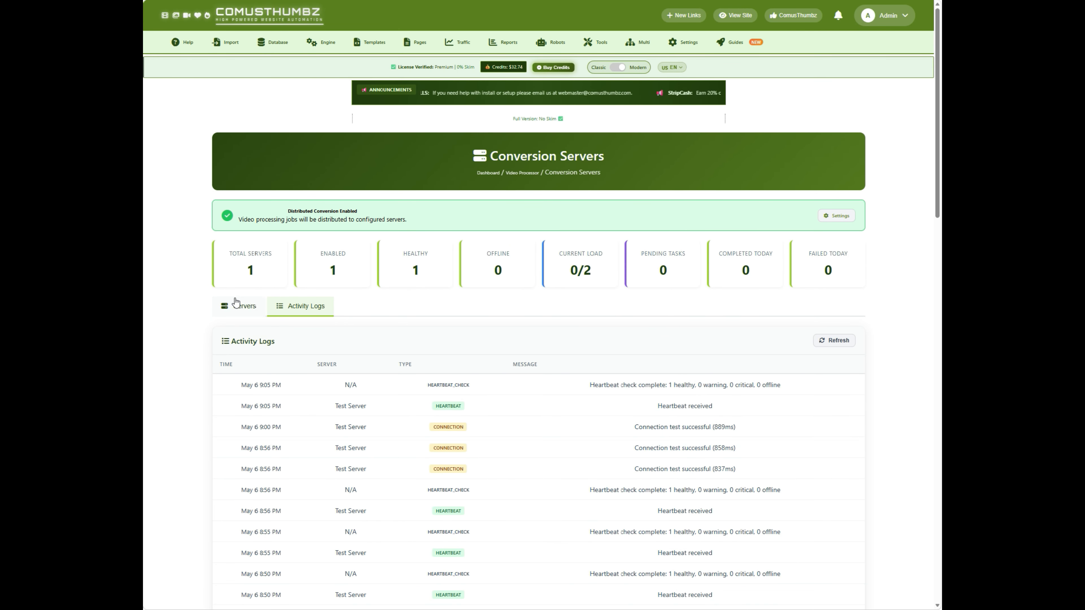
left_click(235, 302)
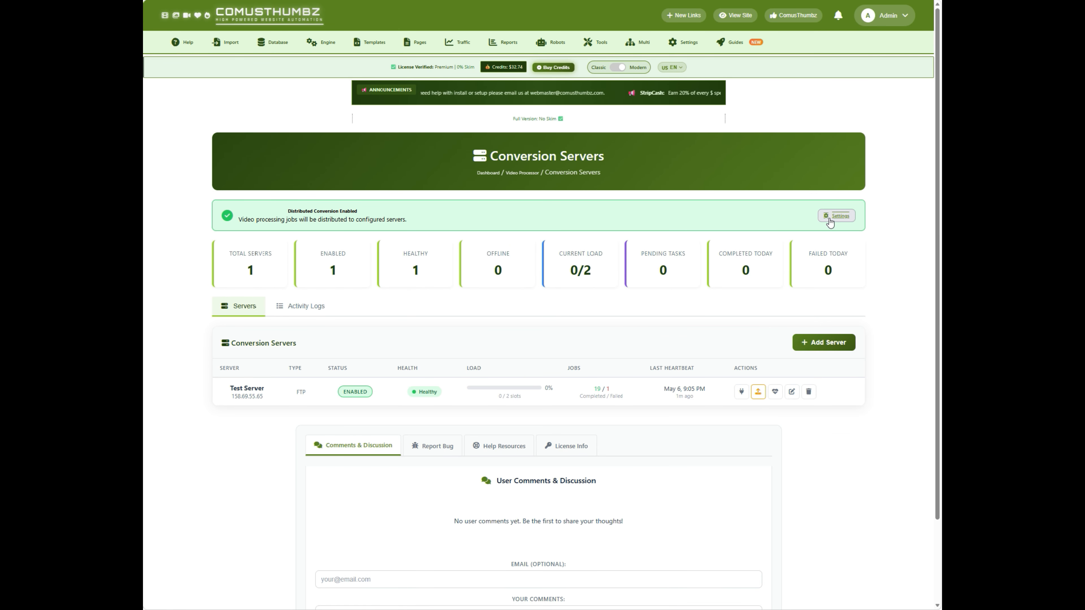
- View the Video Processor Settings page from the distributed conversion banner and return to the Conversion Servers page
left_click(830, 216)
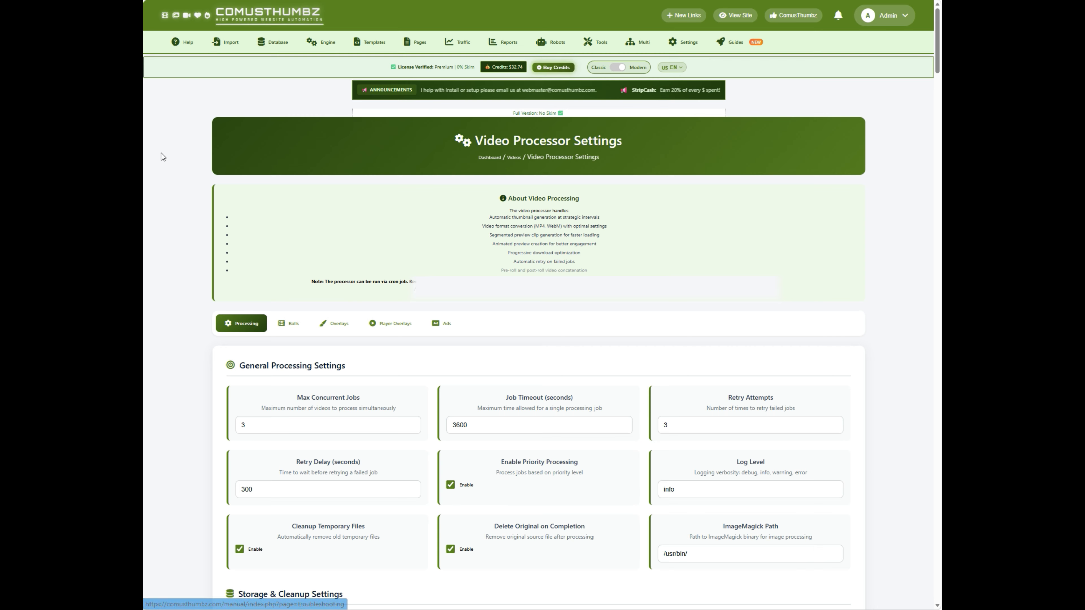
mouse_move(317, 55)
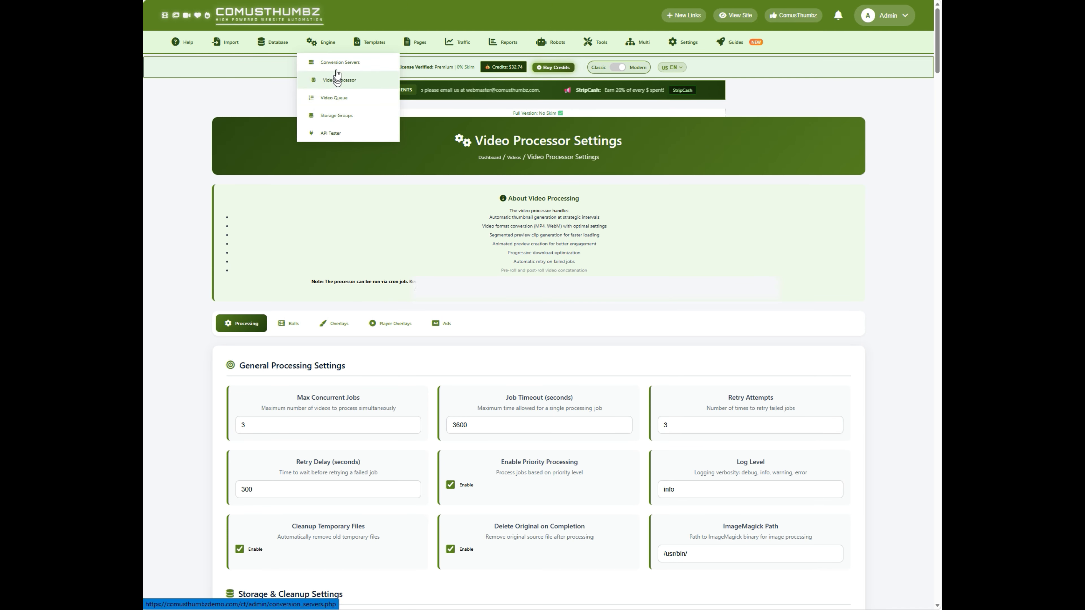
left_click(338, 63)
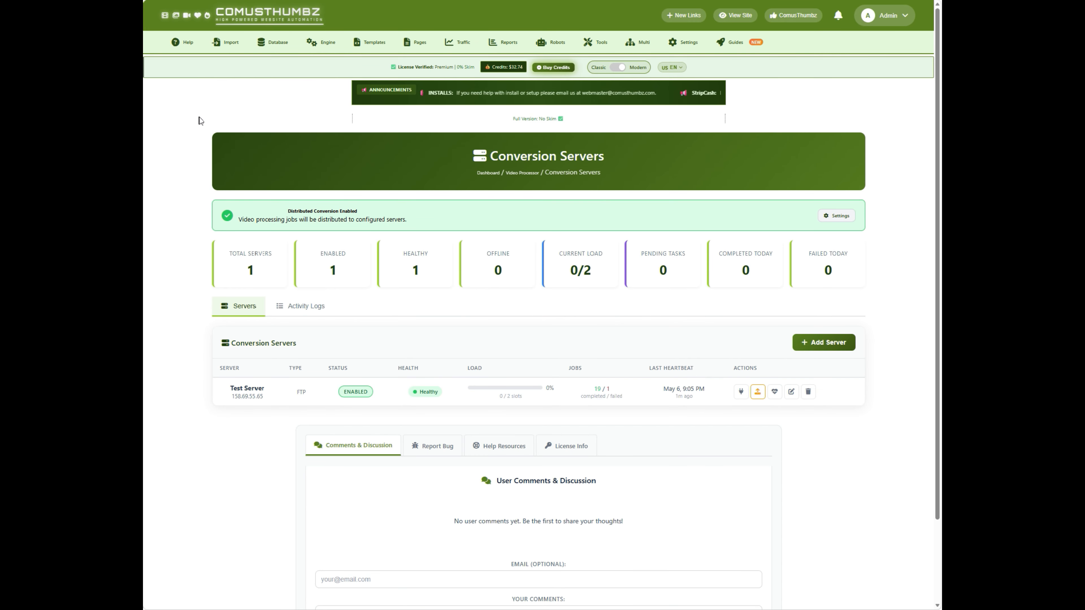
- Inspect the Enabled, Disabled and Maintenance status options in Test Server's edit form, closing the form without saving
scroll(196, 136, "down", 2)
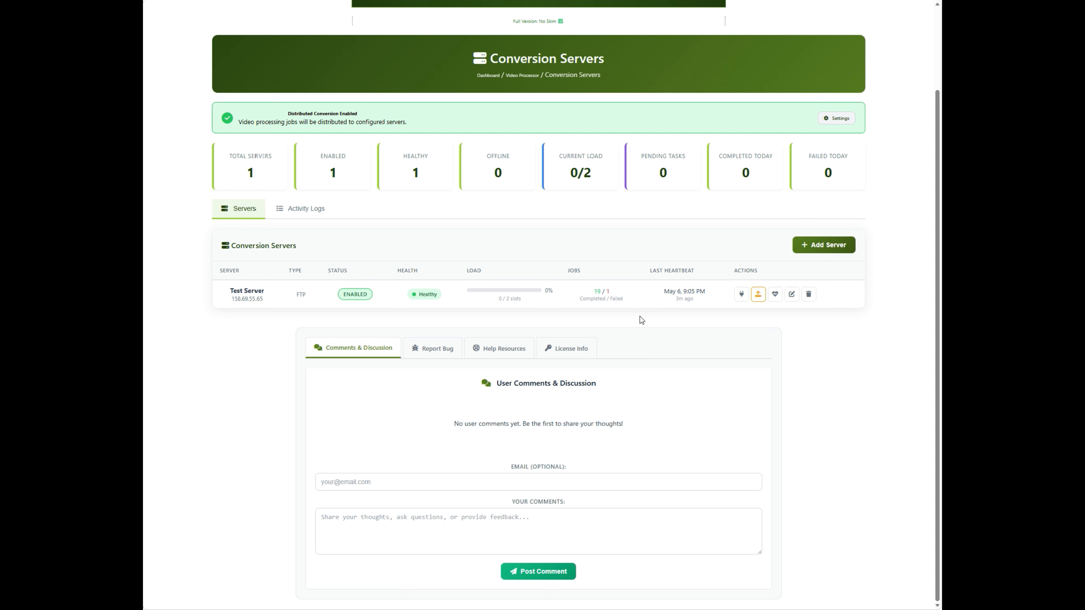
left_click(791, 294)
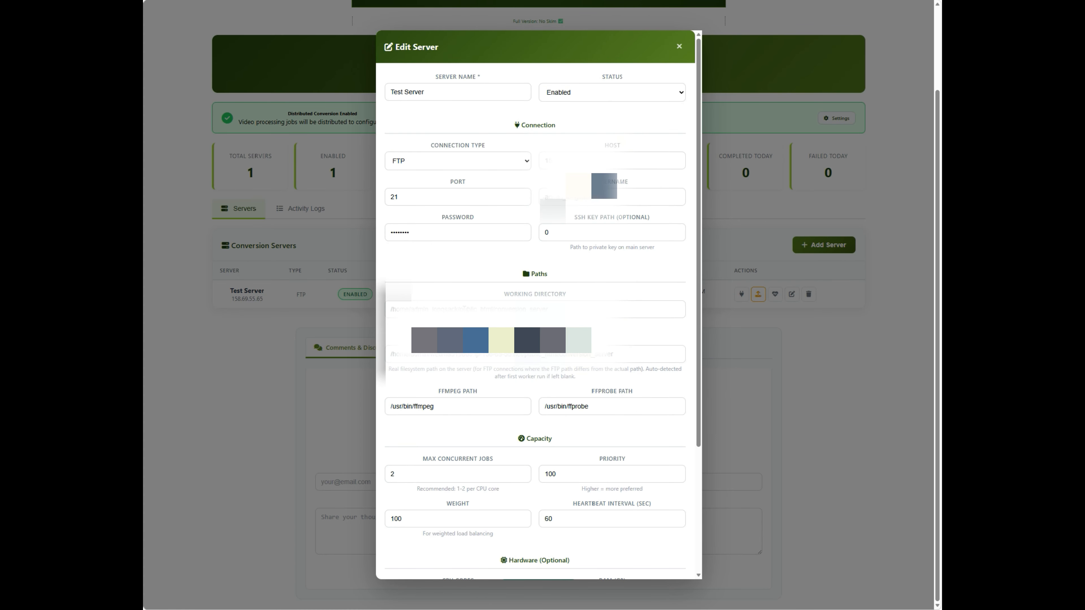
left_click(559, 97)
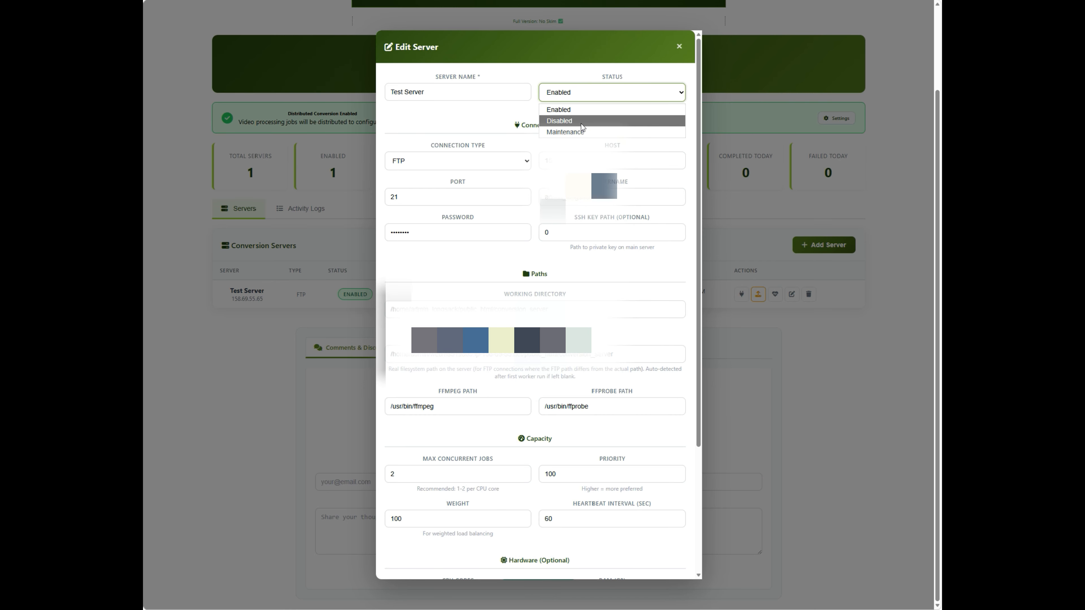
left_click(679, 47)
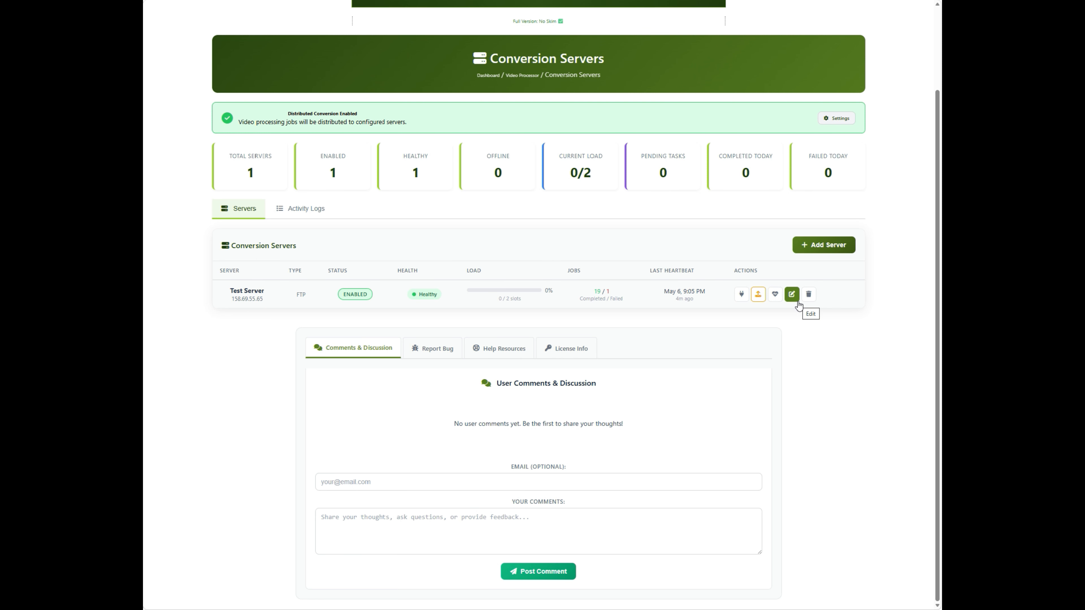
left_click(791, 294)
left_click(619, 99)
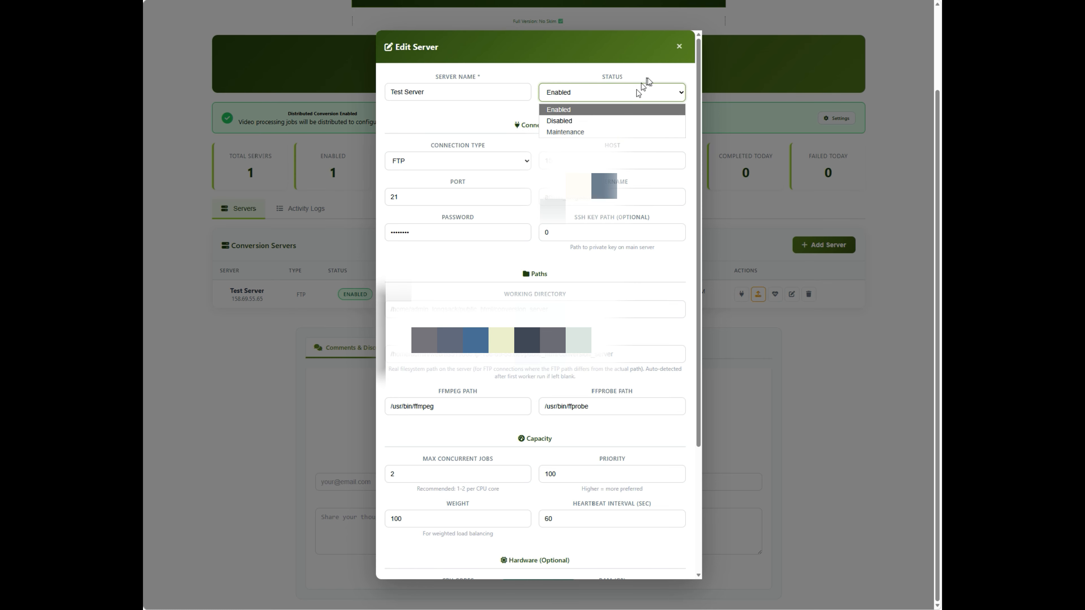
left_click(679, 46)
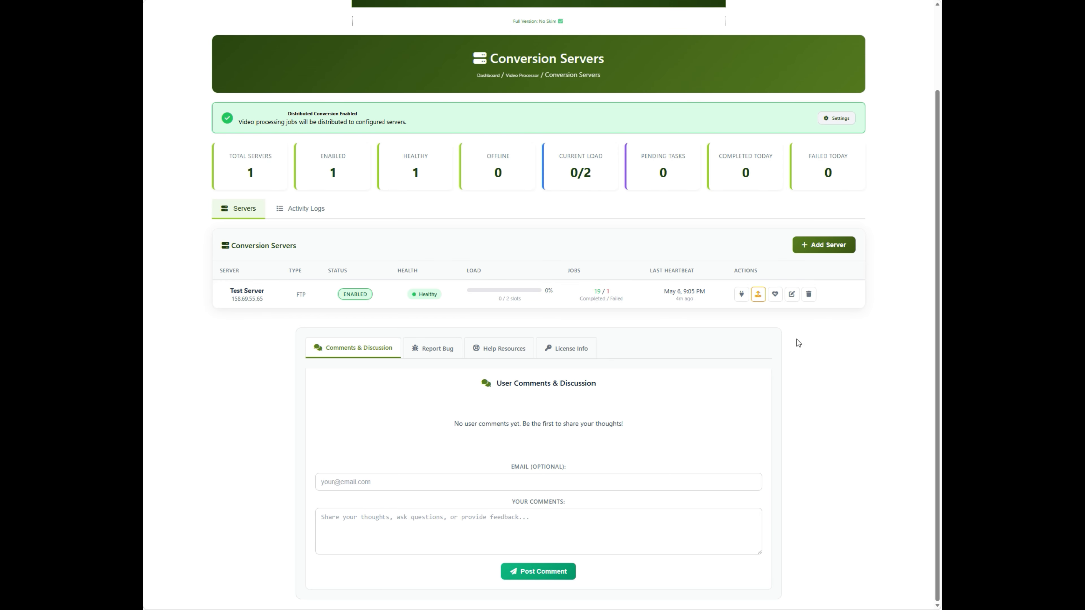
scroll(782, 339, "up", 2)
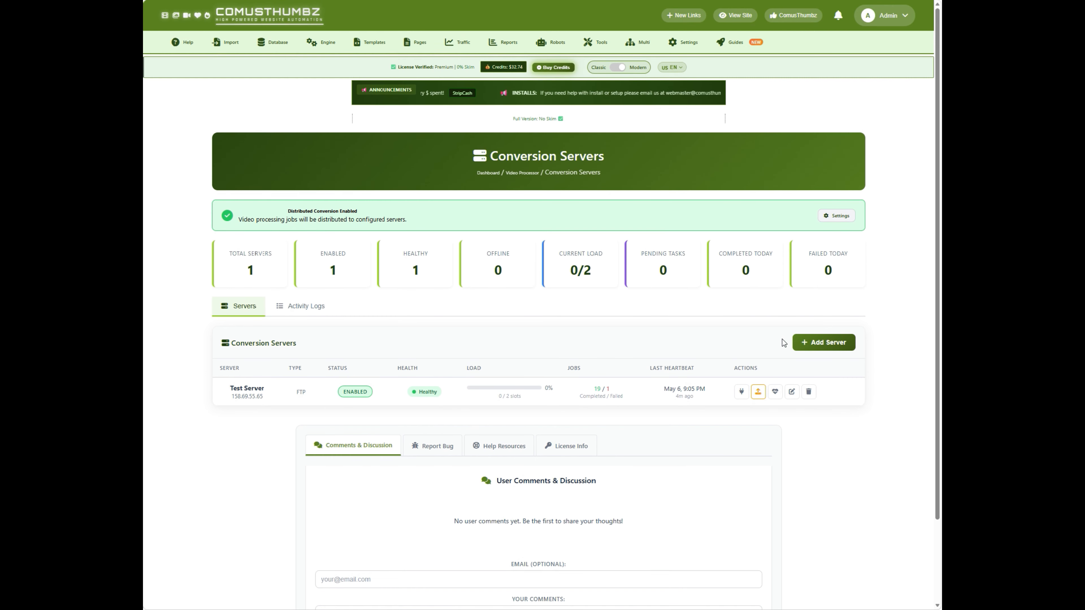